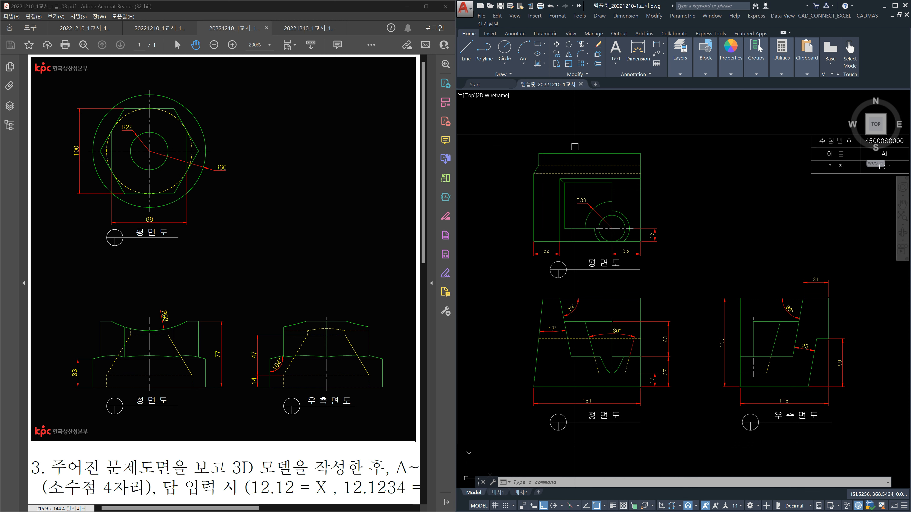
Create a new blank drawing and turn off its grid display.
click(595, 84)
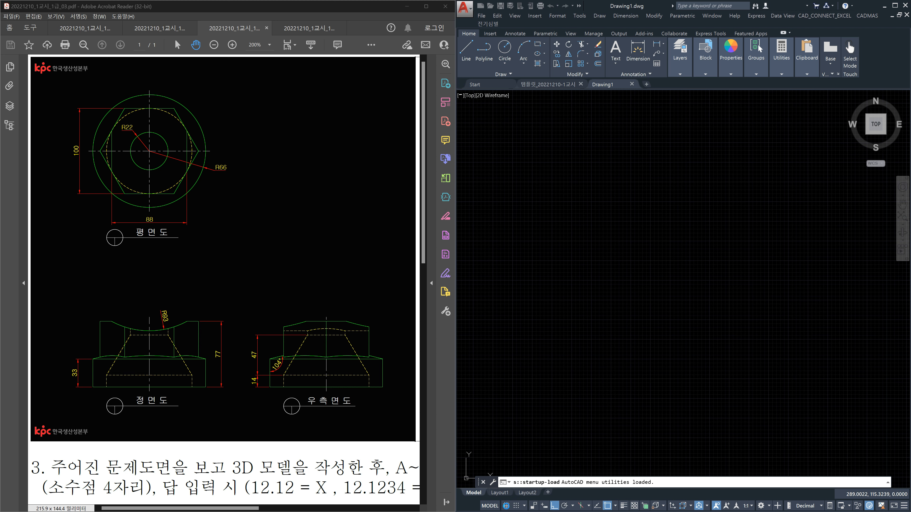
click(506, 506)
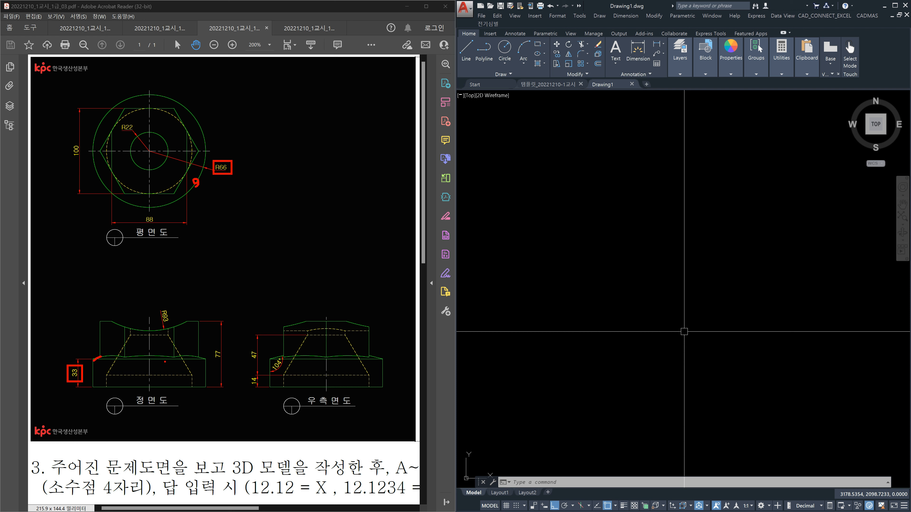
drag(204, 359, 190, 353)
mouse_move(281, 373)
mouse_down()
mouse_move(270, 361)
mouse_move(285, 369)
mouse_up()
drag(107, 375, 123, 347)
mouse_move(112, 320)
mouse_down()
mouse_move(129, 329)
mouse_move(187, 316)
mouse_move(160, 332)
mouse_move(107, 324)
mouse_up()
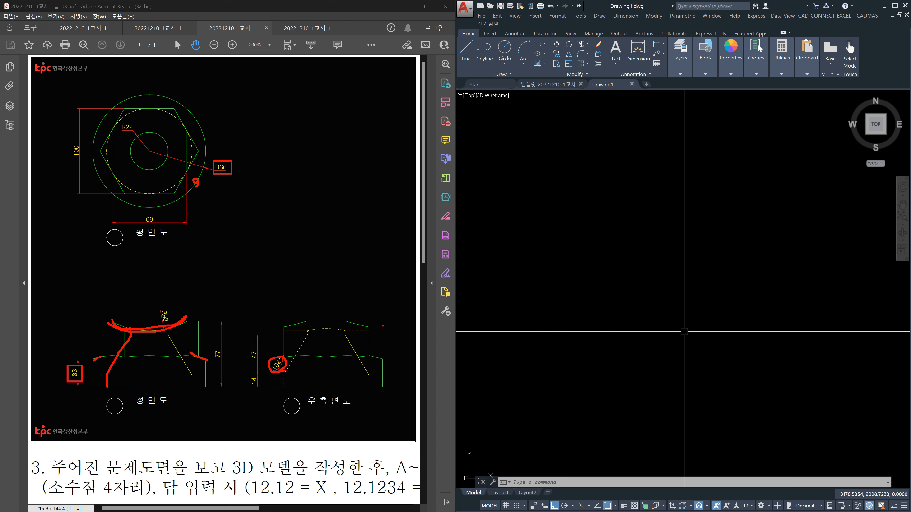
key(Escape)
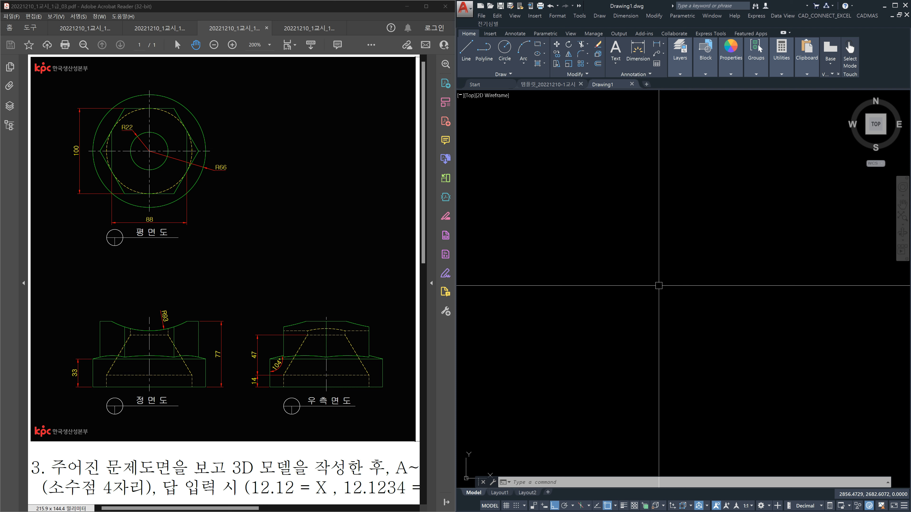
Begin a 6-sided polygon and place its center in the empty drawing area.
text(pol)
key(Return)
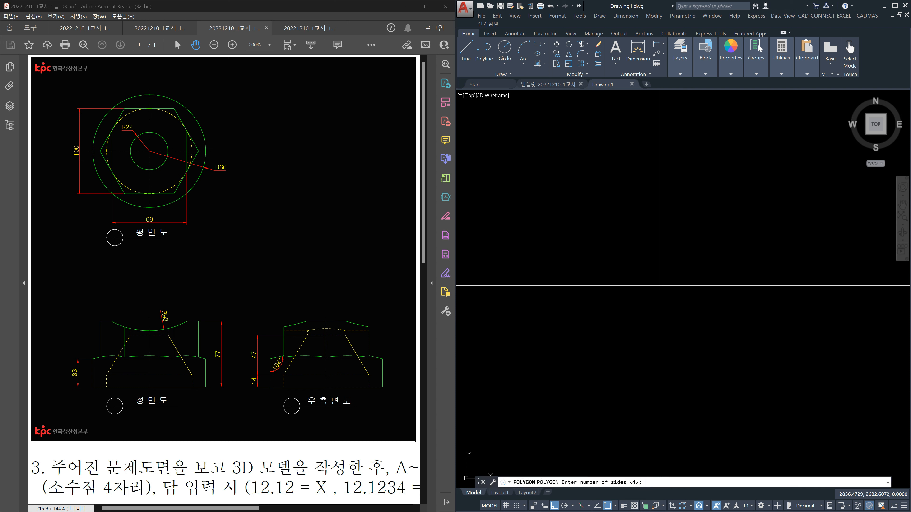
text(6)
key(Return)
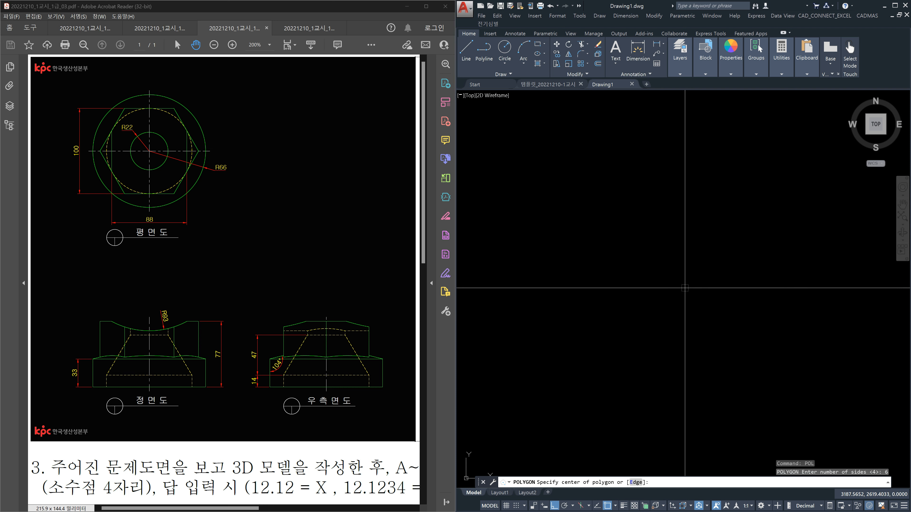
click(676, 294)
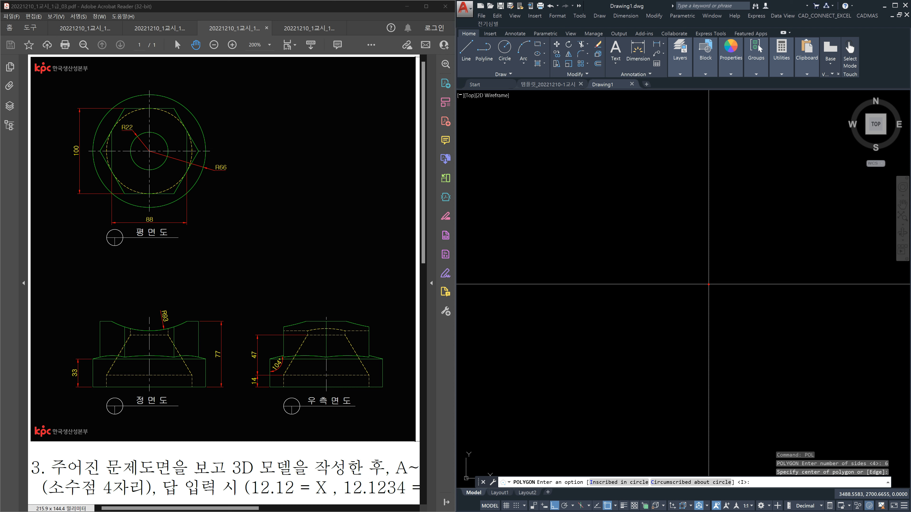
ctrl+drag(69, 141, 81, 162)
mouse_move(194, 386)
mouse_down()
mouse_move(187, 375)
mouse_move(187, 392)
mouse_up()
mouse_move(106, 394)
mouse_down()
mouse_move(101, 378)
mouse_move(110, 385)
mouse_up()
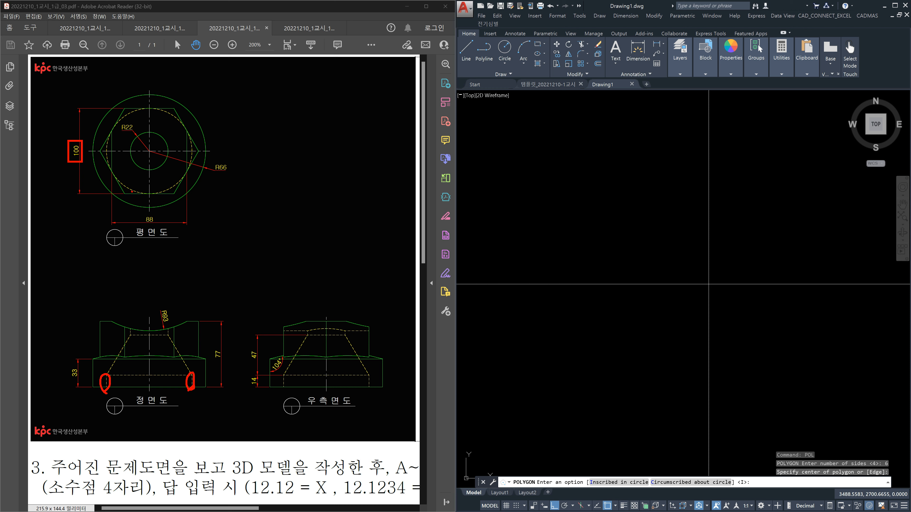
drag(128, 184, 124, 190)
mouse_move(150, 150)
mouse_down()
mouse_move(154, 114)
mouse_move(169, 139)
mouse_move(182, 129)
mouse_up()
key(Escape)
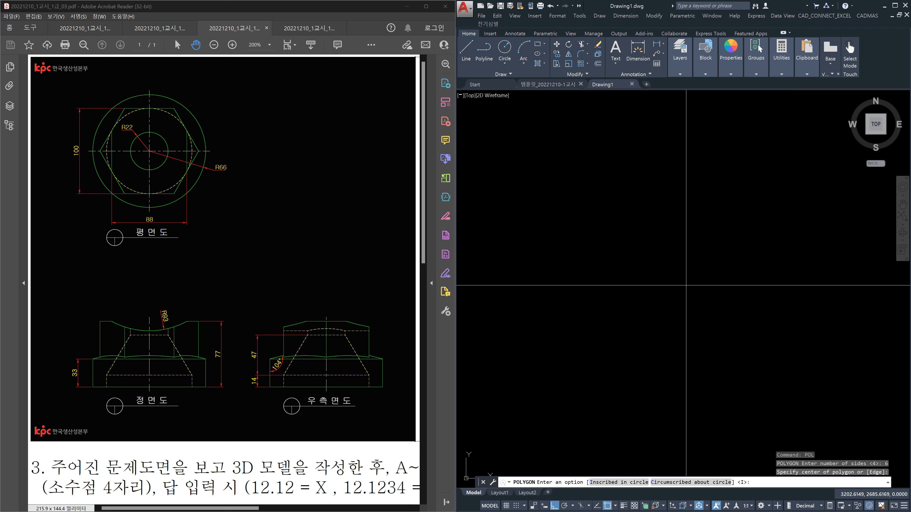
Complete the hexagon circumscribed about a circle with a radius of 50.
key(Return)
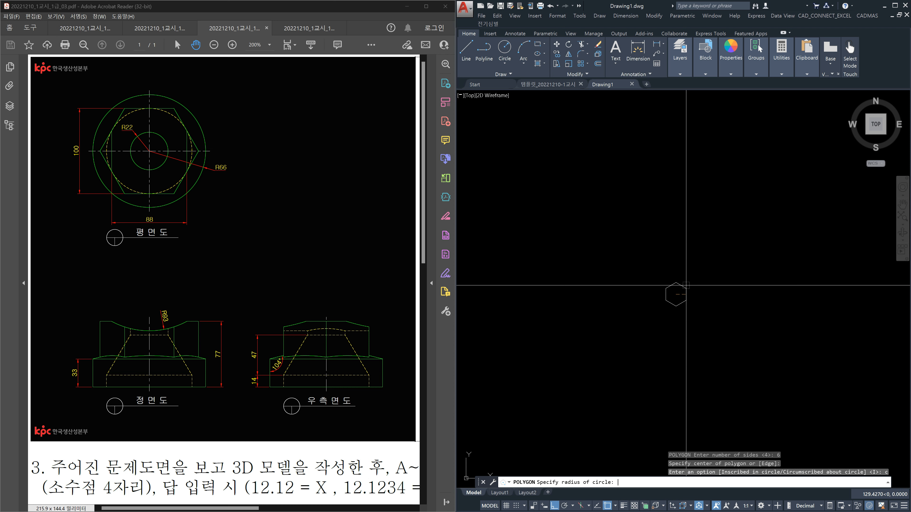
text(50)
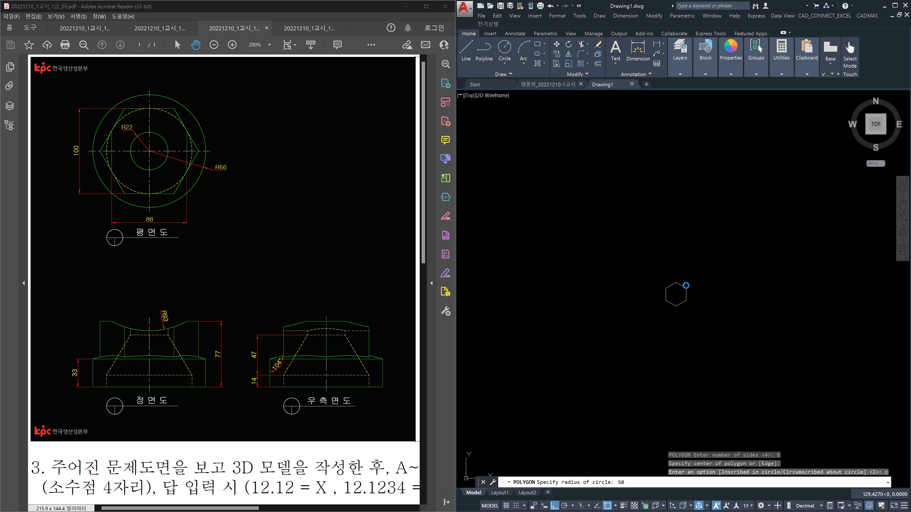
key(Return)
scroll(681, 295, up, 10)
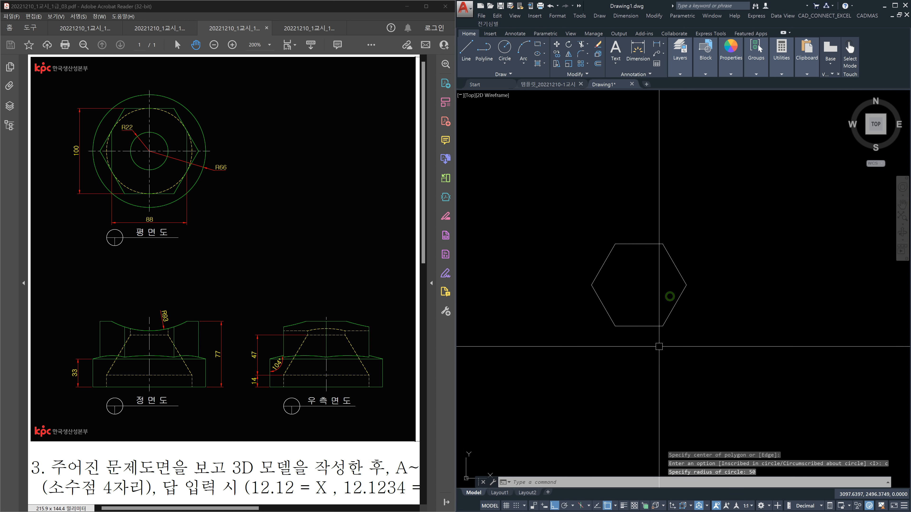
Check the hexagon's height between its two horizontal sides with a temporary linear dimension, without placing it.
text(dli)
key(Return)
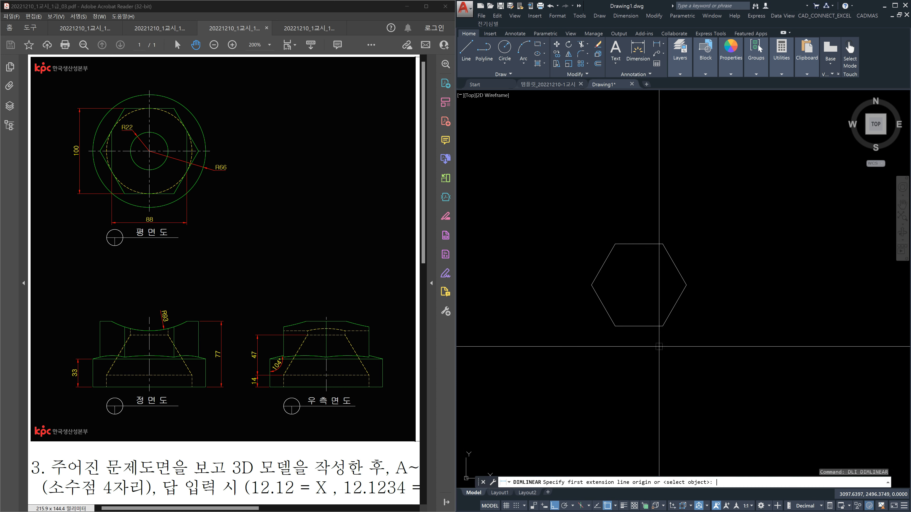
click(616, 326)
click(615, 244)
scroll(556, 285, up, 6)
scroll(560, 297, down, 6)
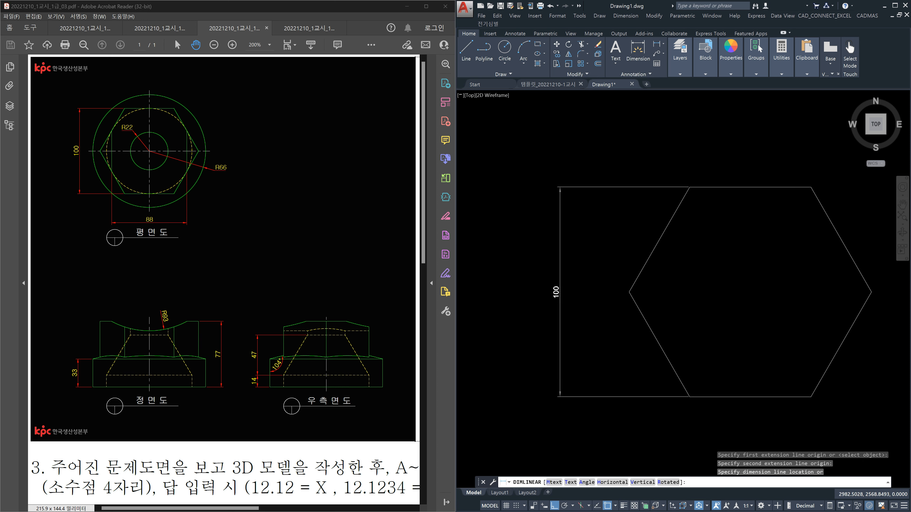
key(Escape)
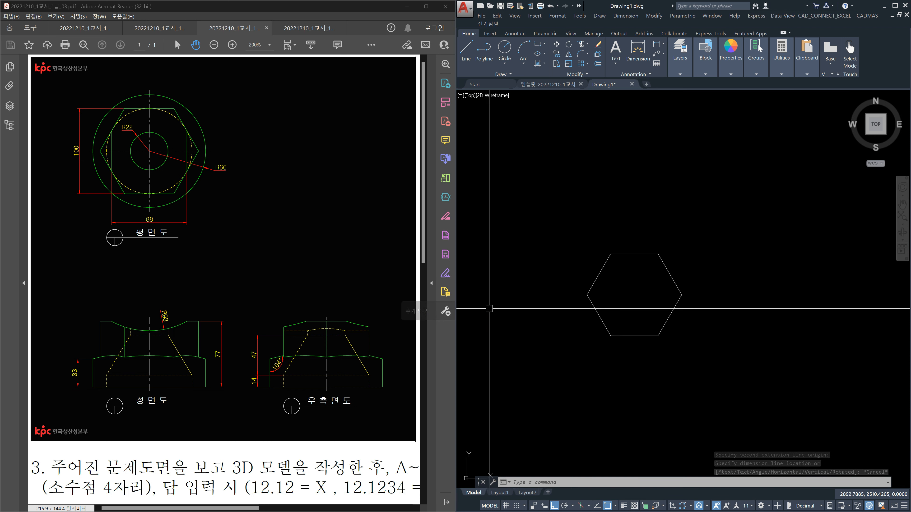
Switch to the SE Isometric view and extrude the hexagon to a height of 77.
click(886, 135)
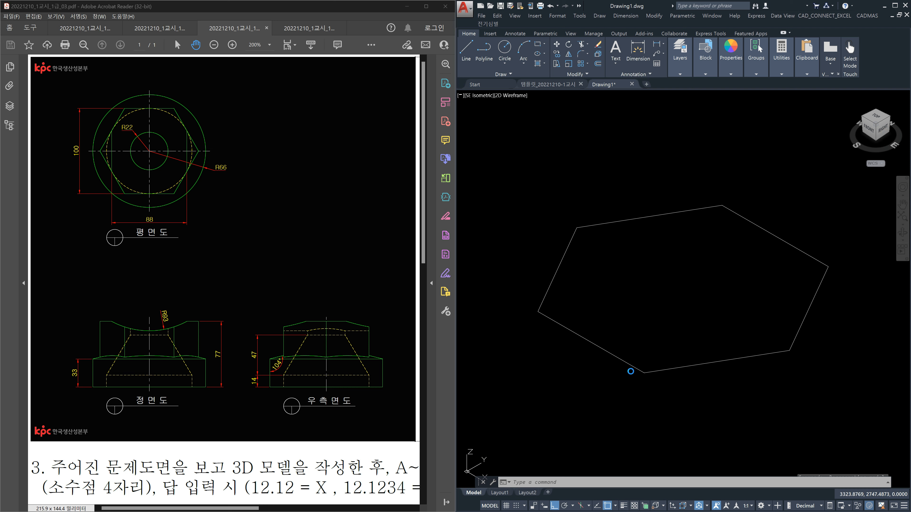
text(ext)
key(Return)
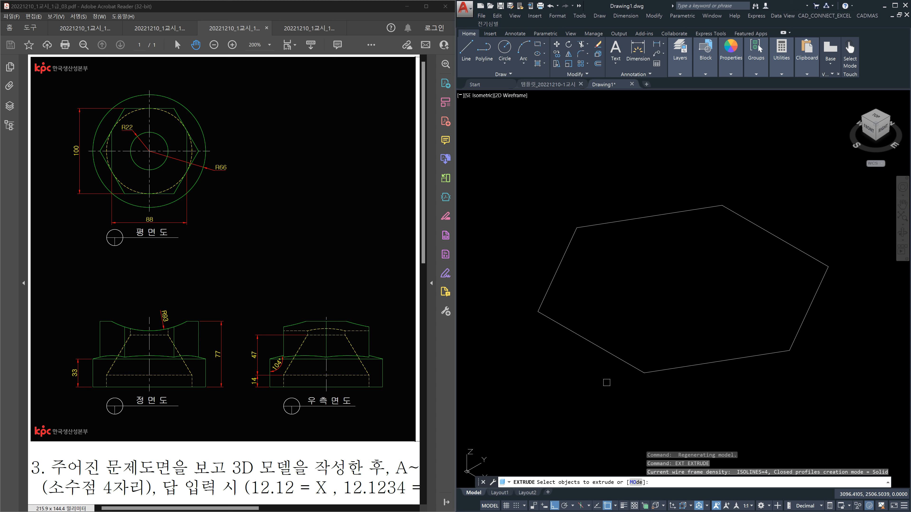
click(620, 359)
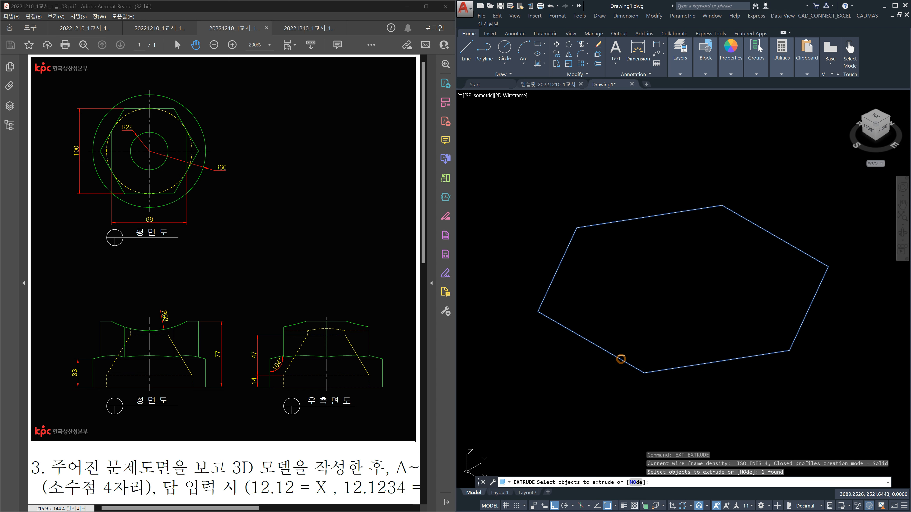
key(Return)
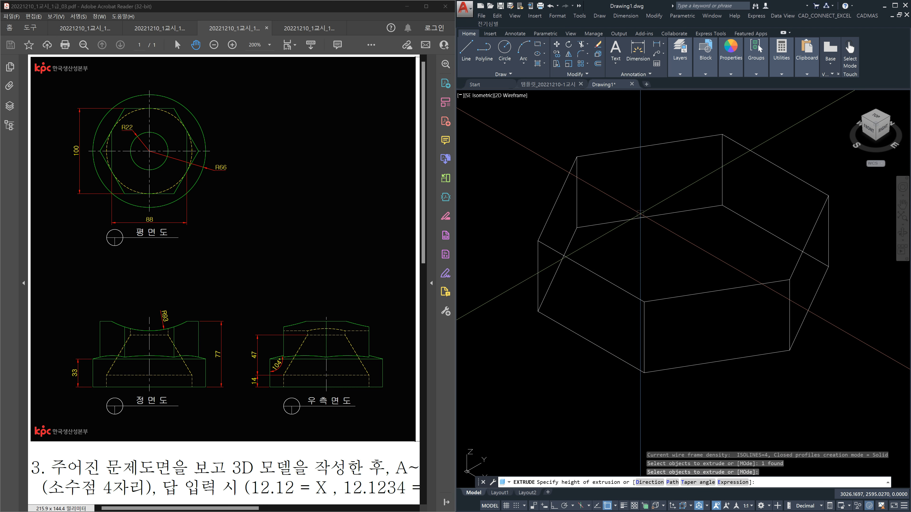
text(77)
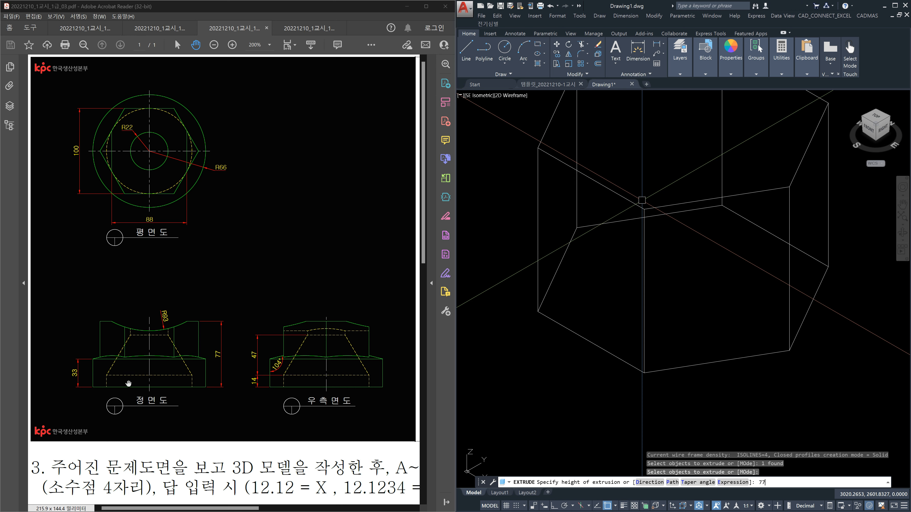
key(Return)
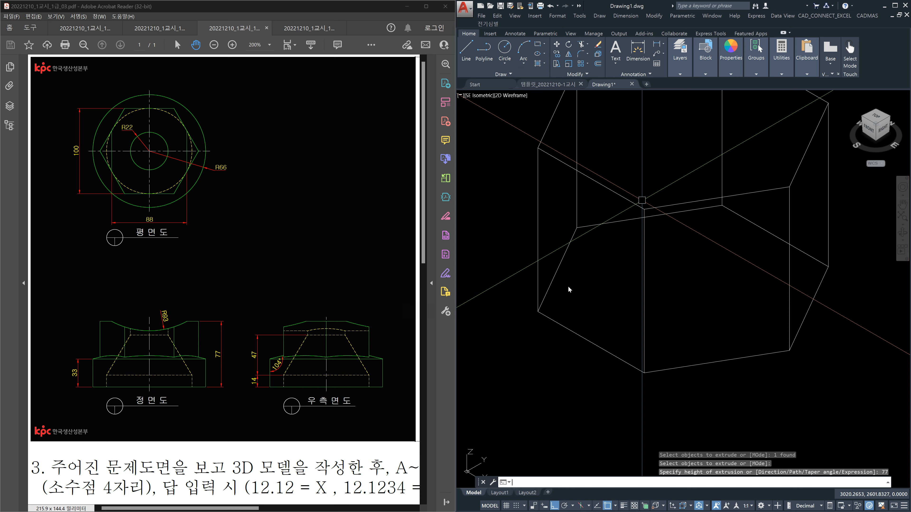
Draw a line across the prism's base between the midpoints of the two opposite edges that are 100 apart.
middle_drag(729, 268, 738, 285)
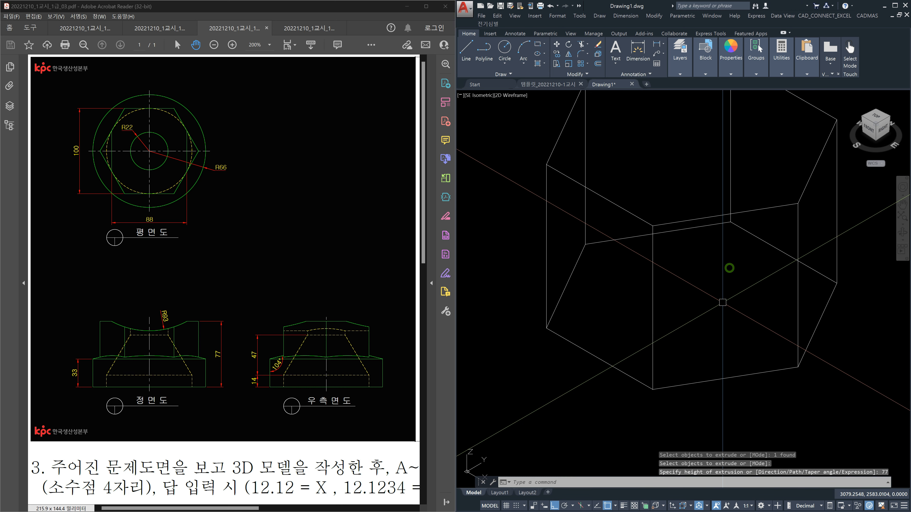
text(l)
key(Return)
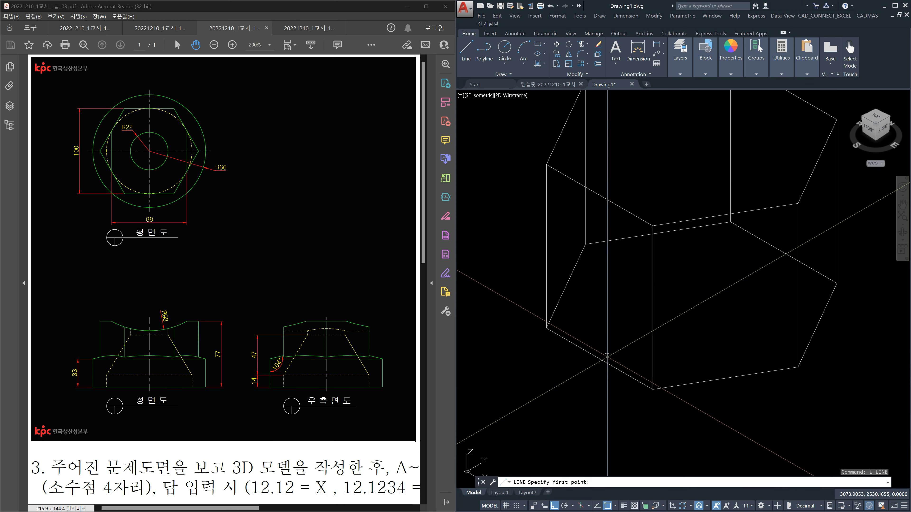
click(601, 361)
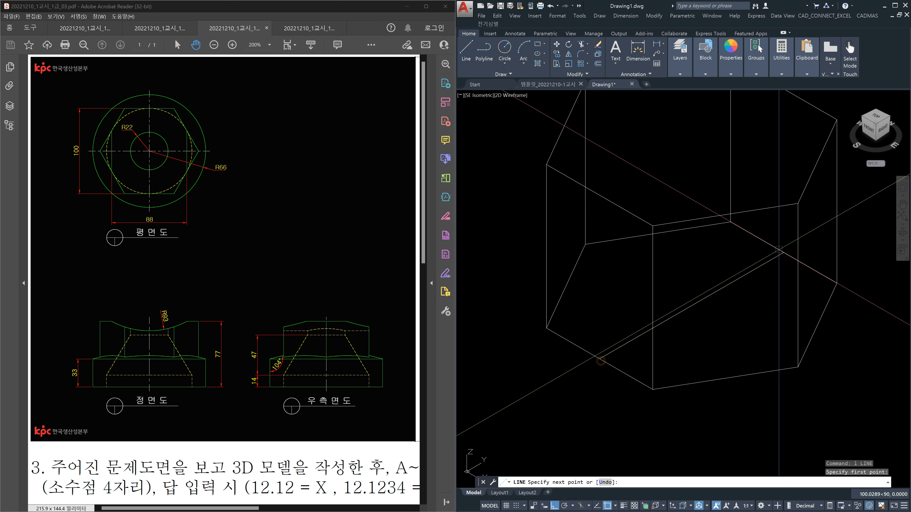
click(782, 253)
key(Escape)
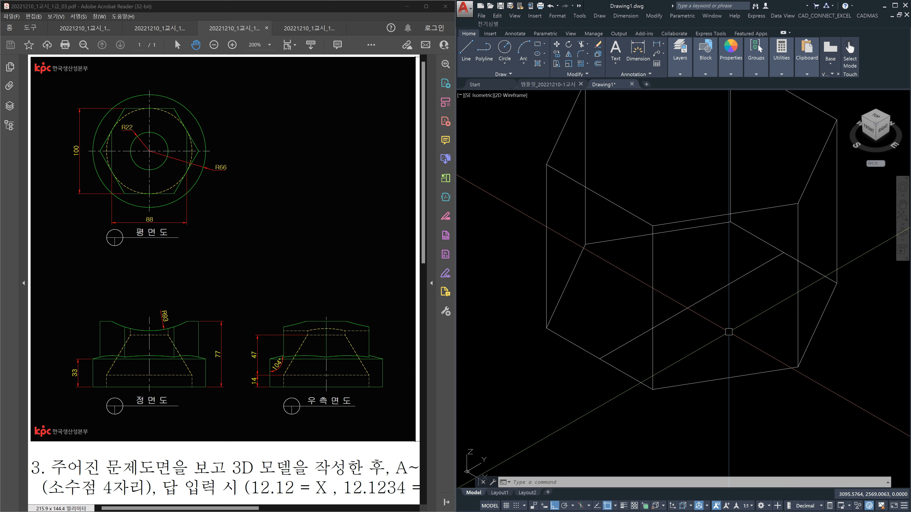
Try a three-point UCS placed below the prism, with X pointing straight down and Y parallel to the base line, and undo it.
scroll(649, 302, down, 3)
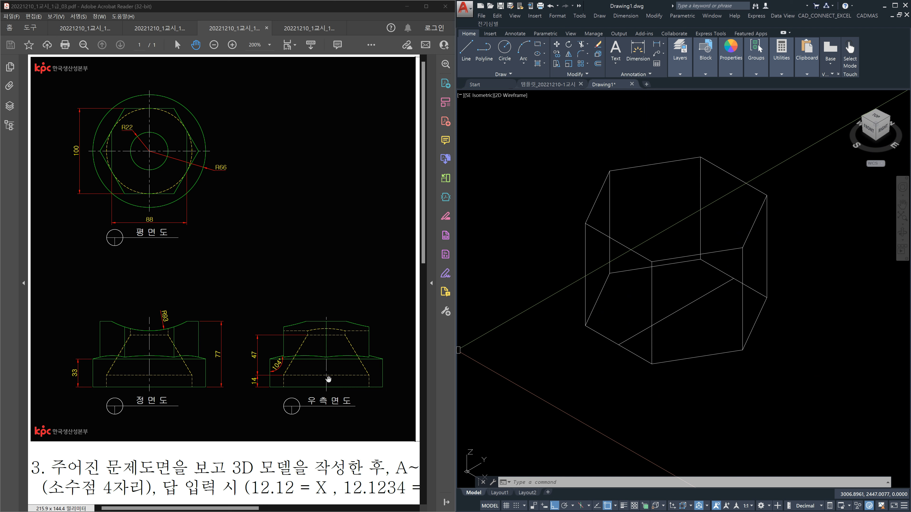
middle_drag(604, 379, 609, 334)
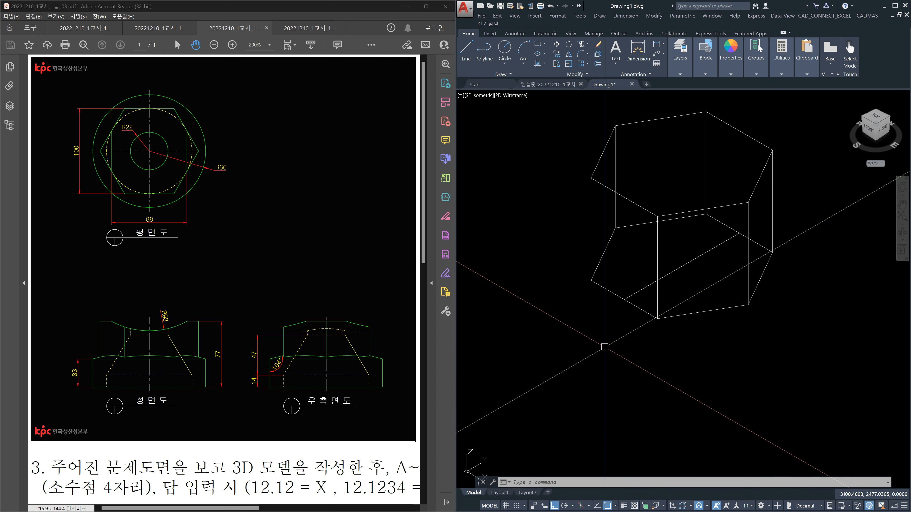
text(UCS)
key(Return)
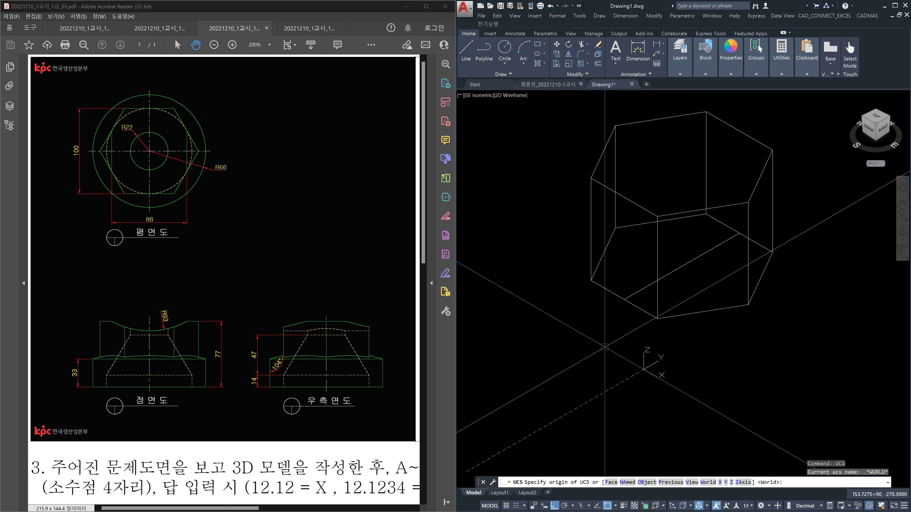
click(543, 377)
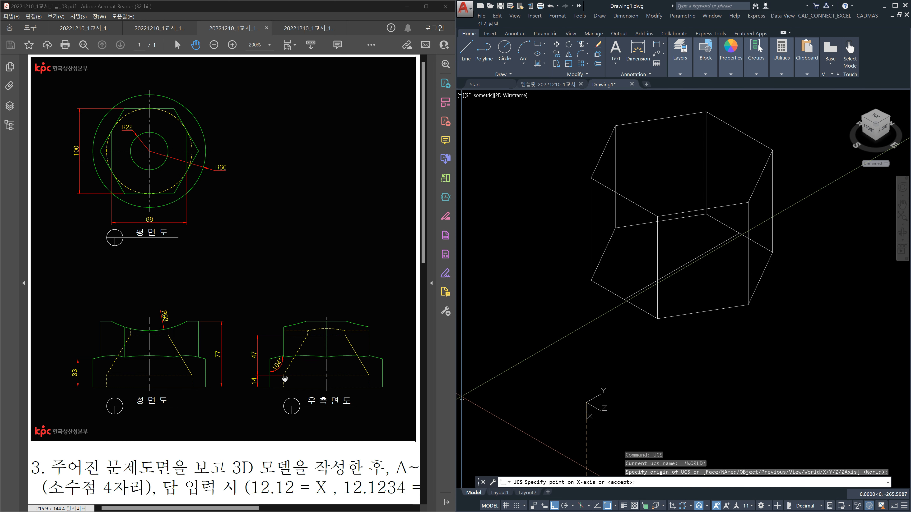
click(590, 418)
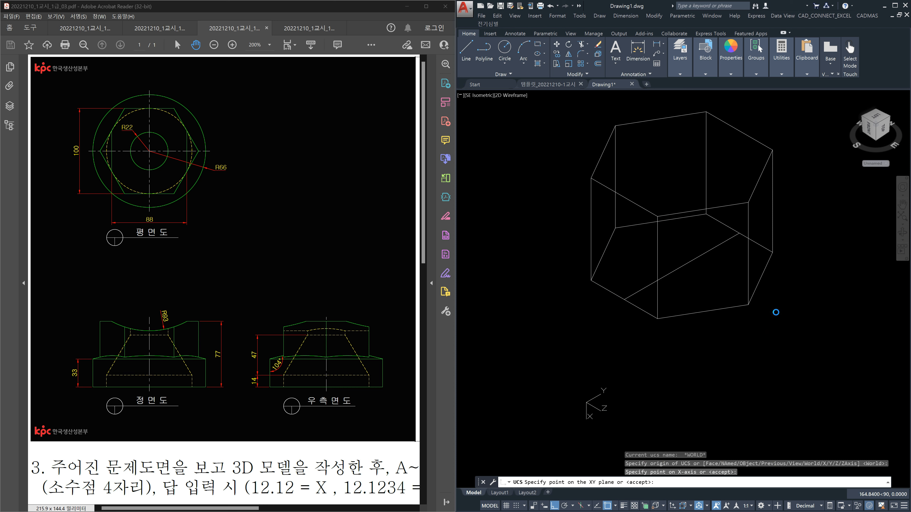
click(775, 312)
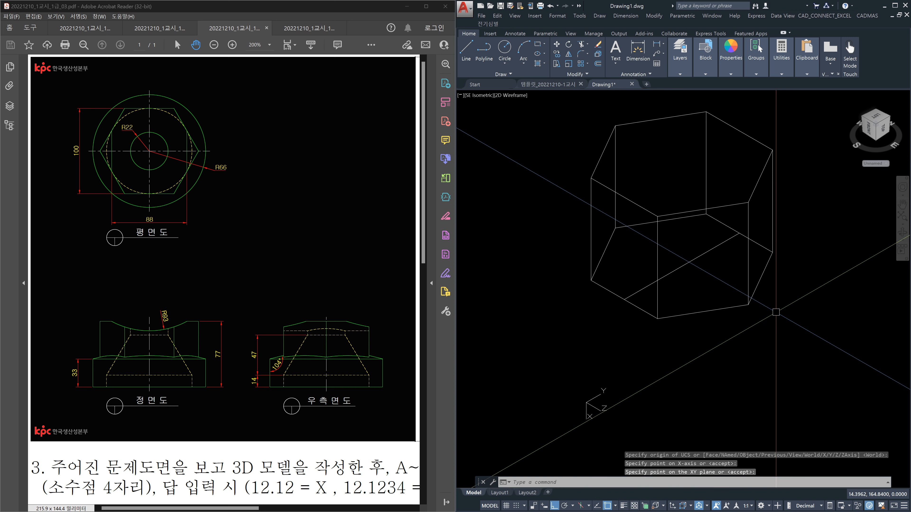
scroll(640, 275, up, 2)
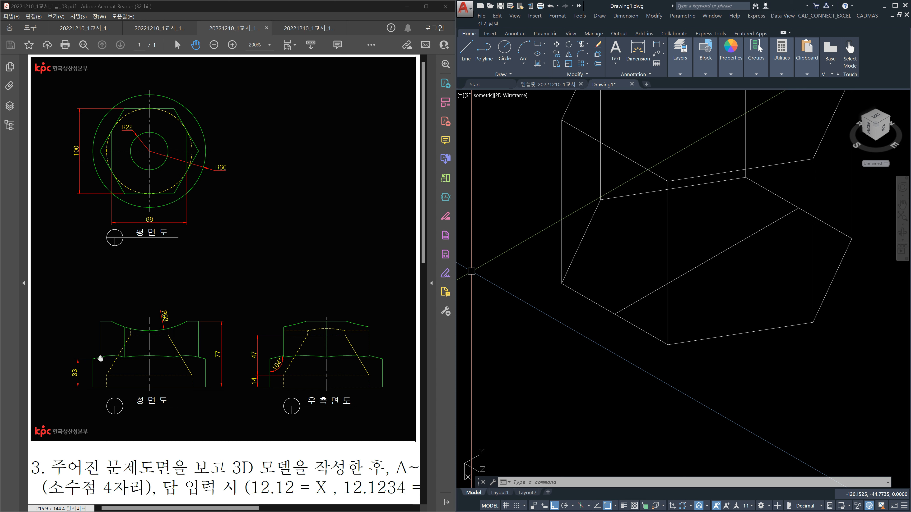
scroll(641, 358, down, 2)
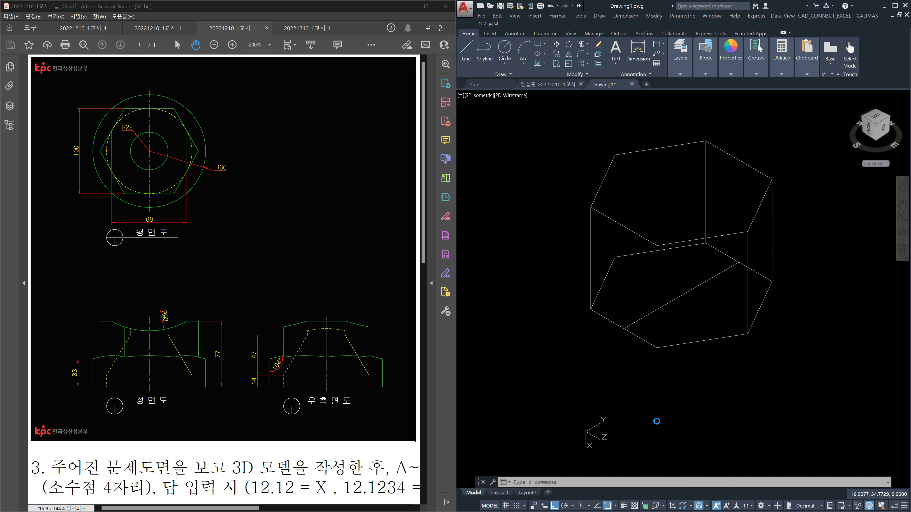
key(ctrl+z)
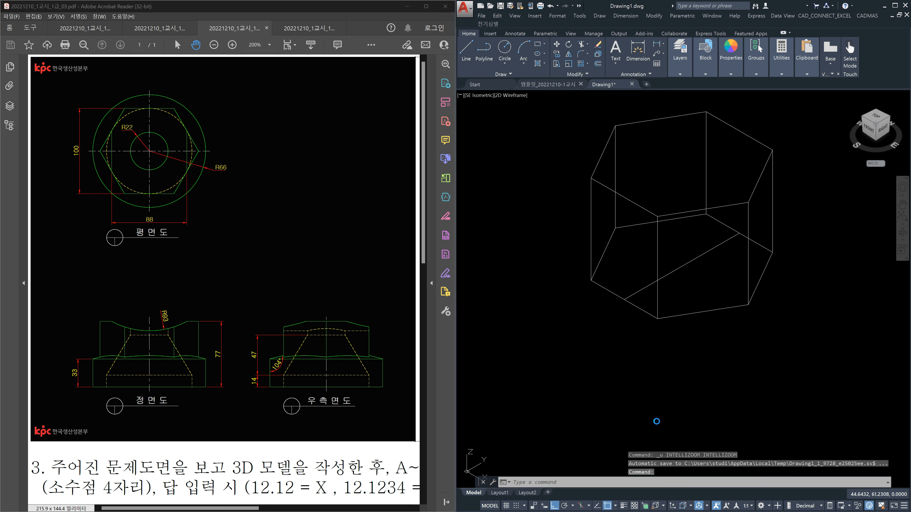
Define a three-point UCS below the prism, with X pointing straight down and Y perpendicular to the line across the base.
text(ucs)
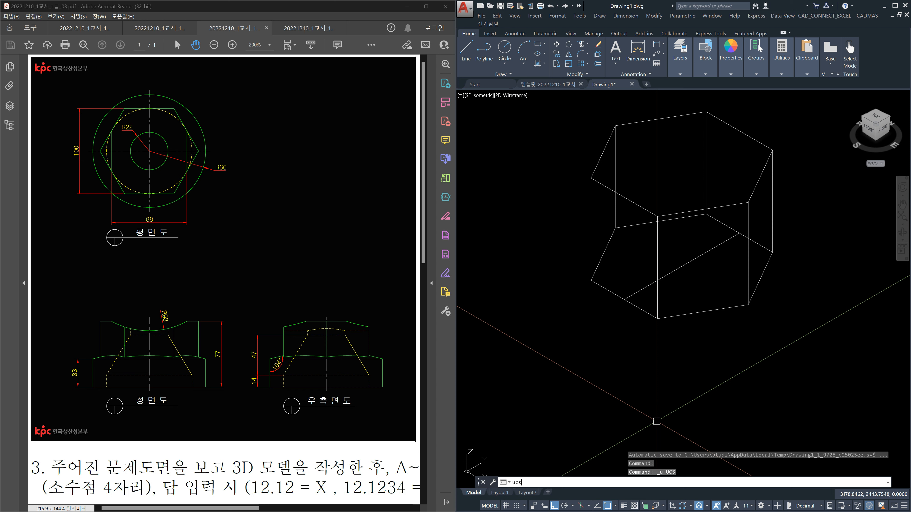
key(Return)
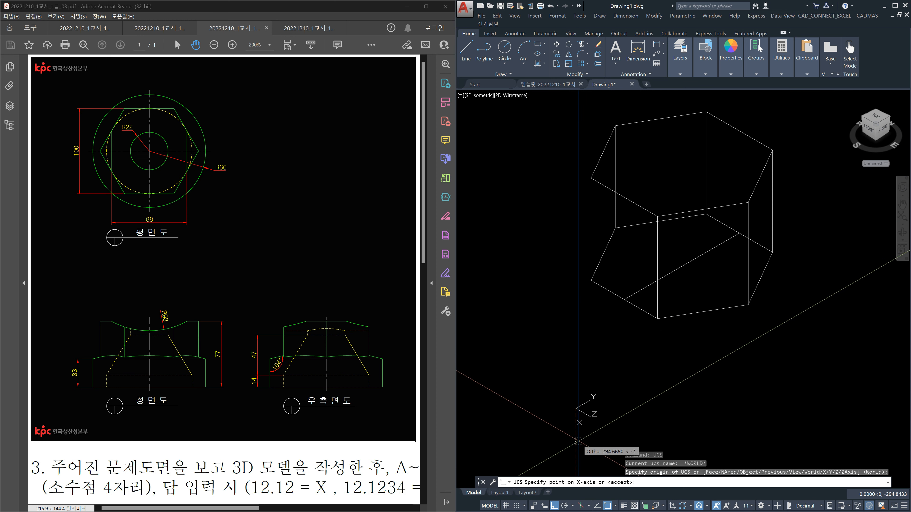
click(579, 449)
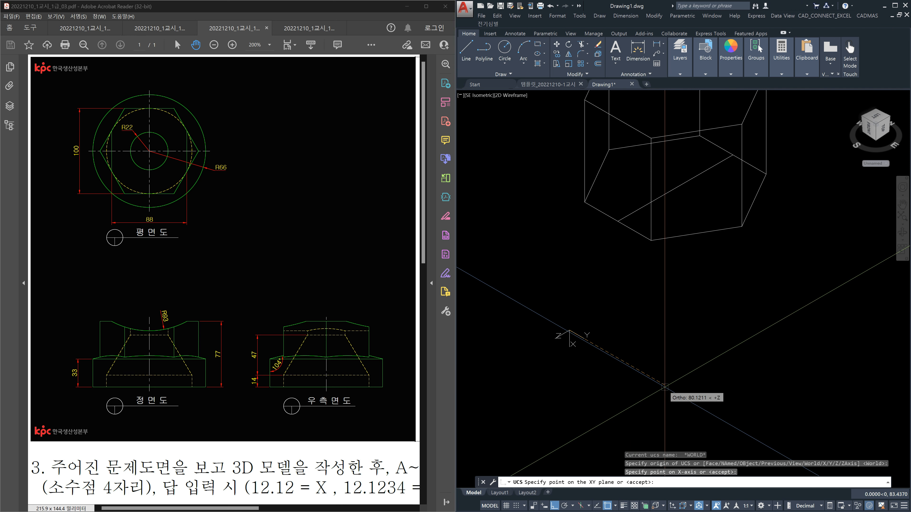
click(667, 389)
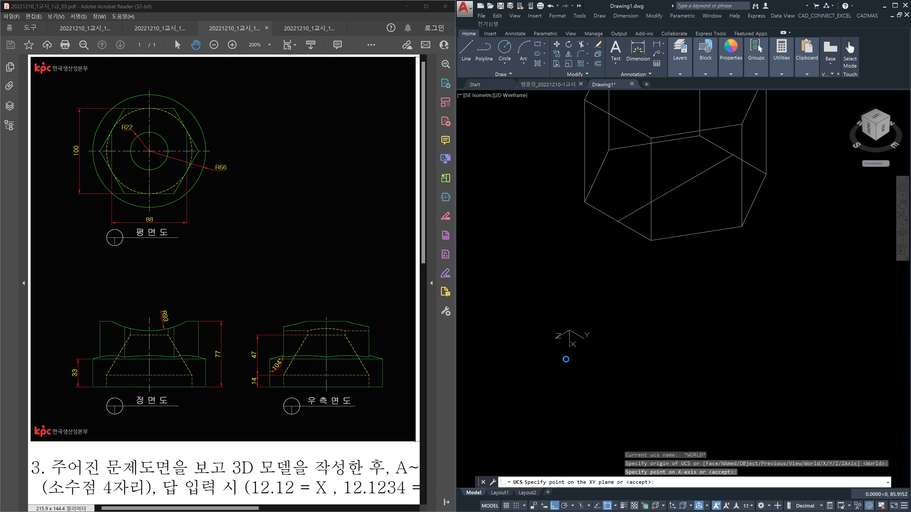
middle_drag(596, 276, 609, 395)
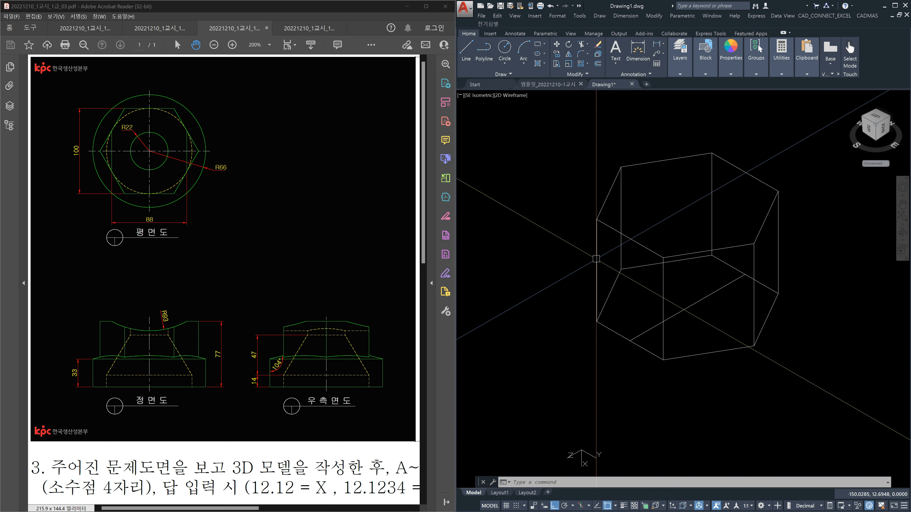
Draw connected lines from the base line's midpoint: 66 horizontally outward, 33 upward, and a sloped line at 104° back past the center.
text(1)
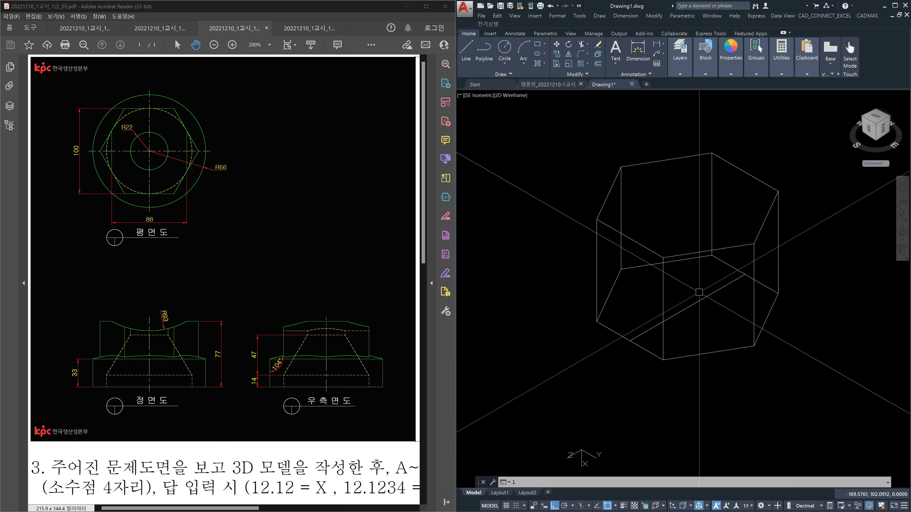
key(Return)
click(693, 306)
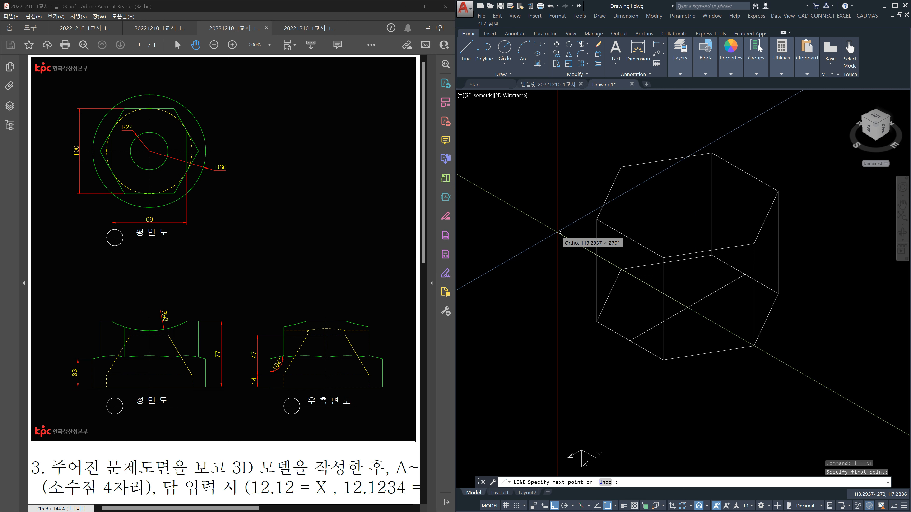
text(66)
key(Return)
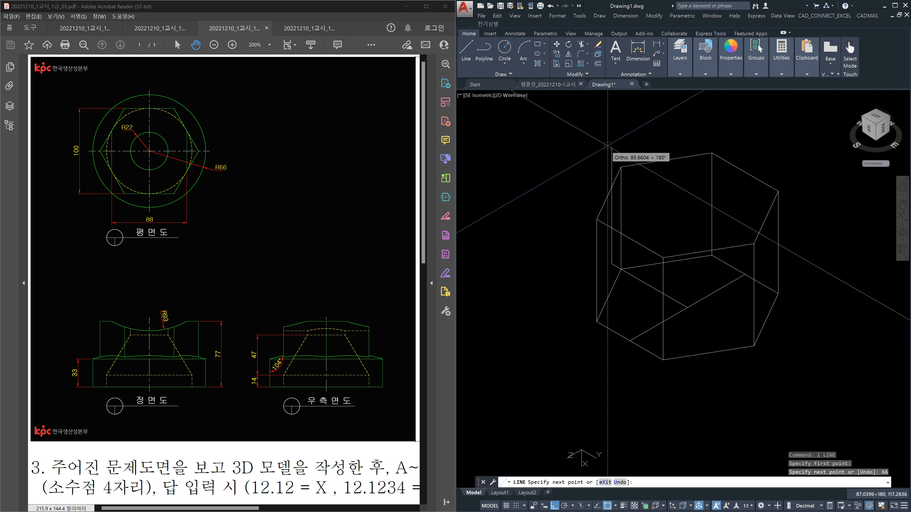
text(33)
key(Return)
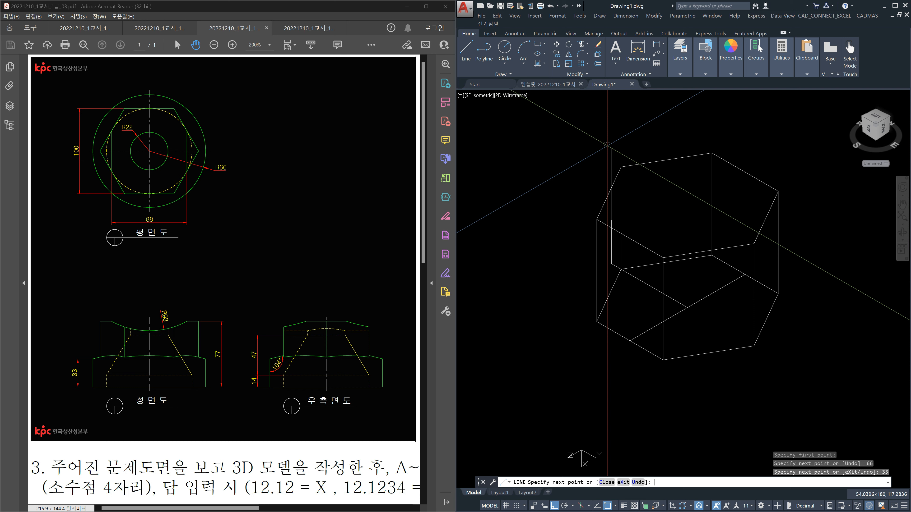
text(<104)
key(Return)
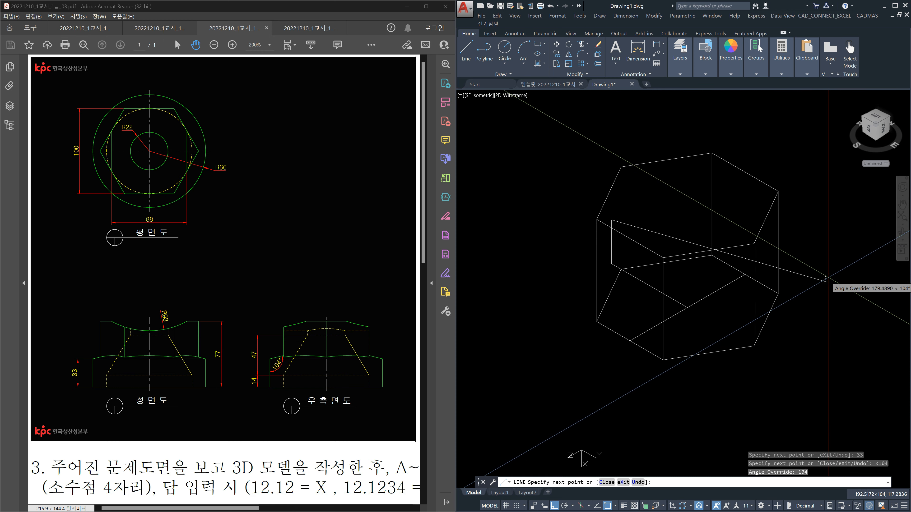
click(827, 282)
key(Return)
Draw a vertical line from the base line's midpoint up past the sloped 104° line.
key(Return)
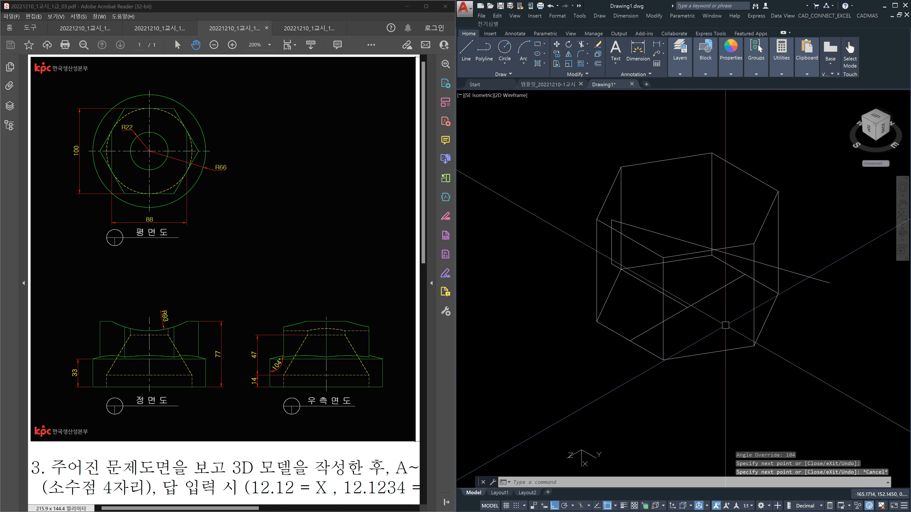
click(686, 306)
click(686, 203)
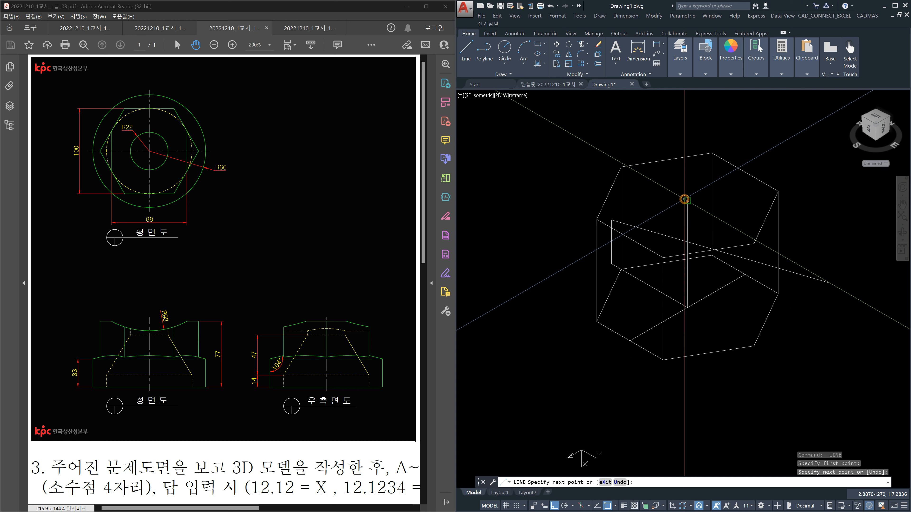
key(Escape)
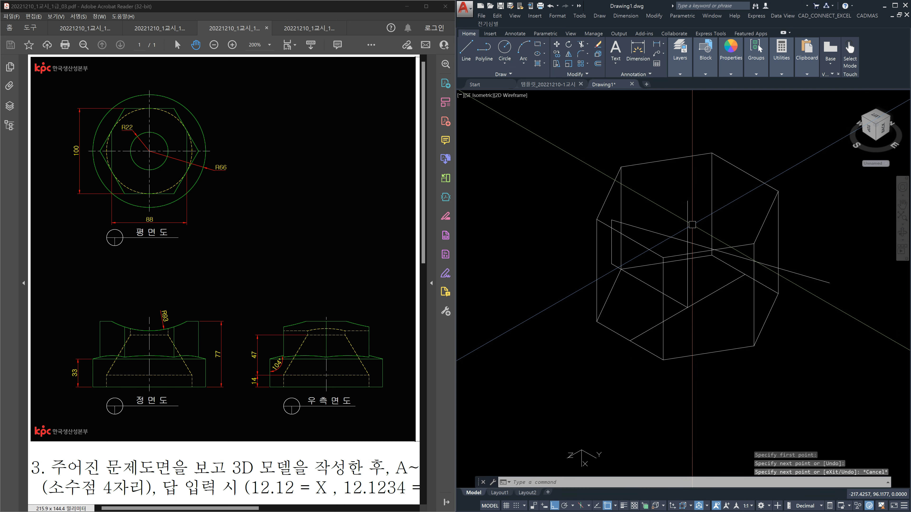
Fillet the sloped line and the vertical center line with radius 0 so they meet at a sharp corner.
text(f)
key(Return)
click(674, 238)
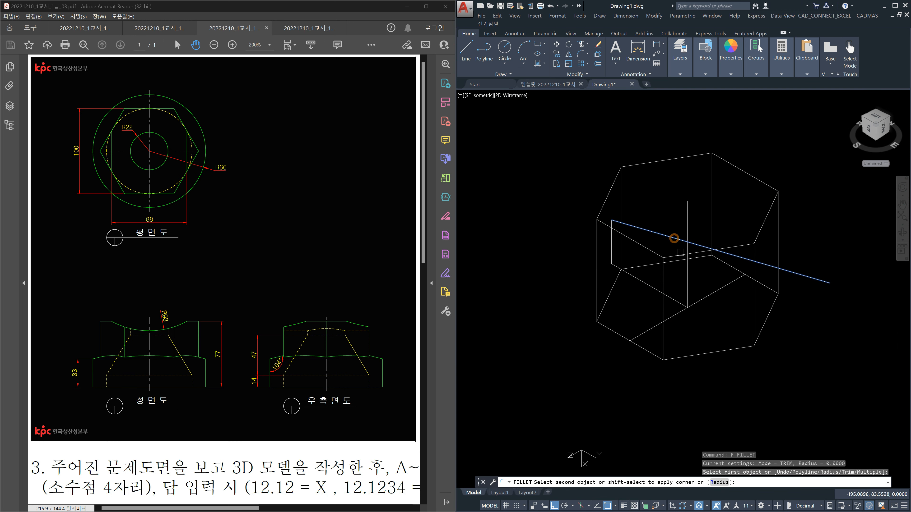
click(686, 276)
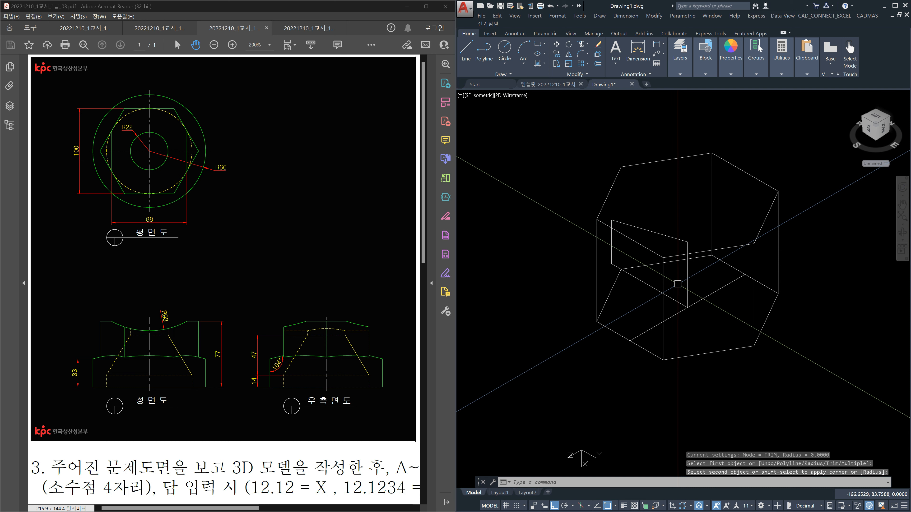
Convert the four lines of the closed 66-wide profile into a region.
text(reg)
key(Return)
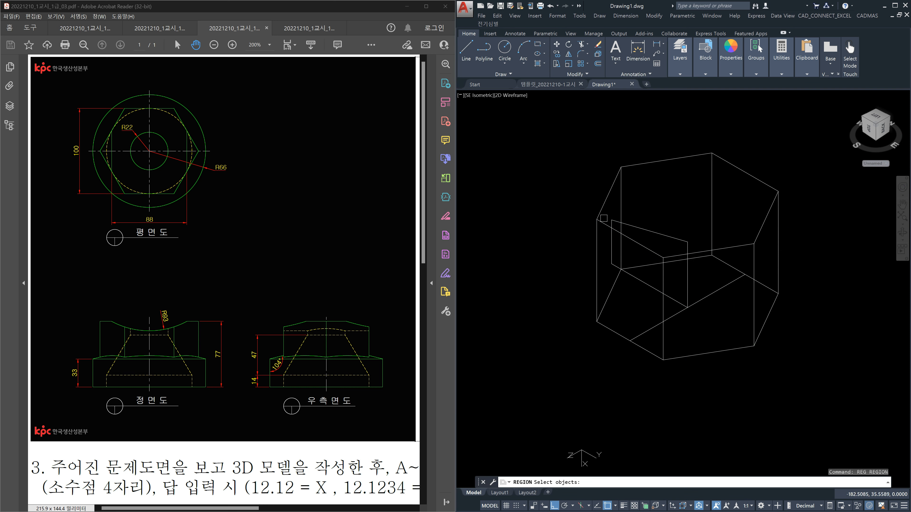
click(603, 197)
click(711, 318)
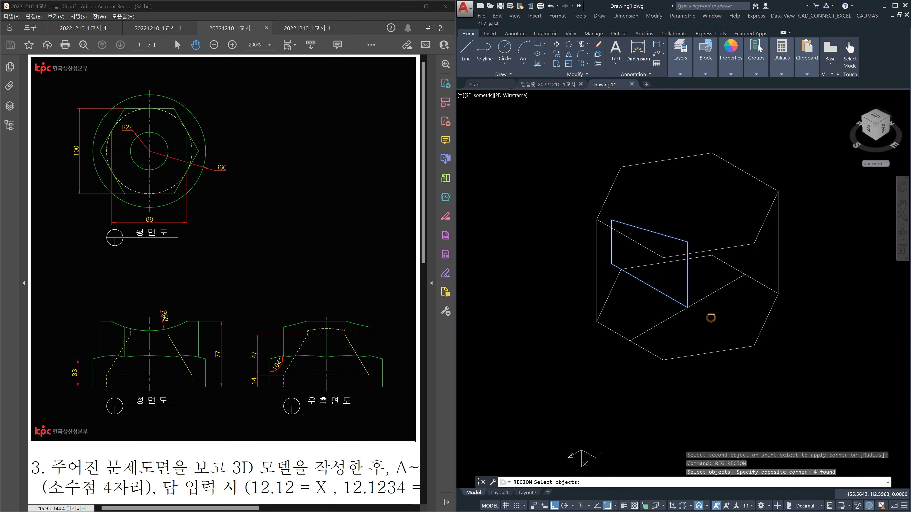
key(Return)
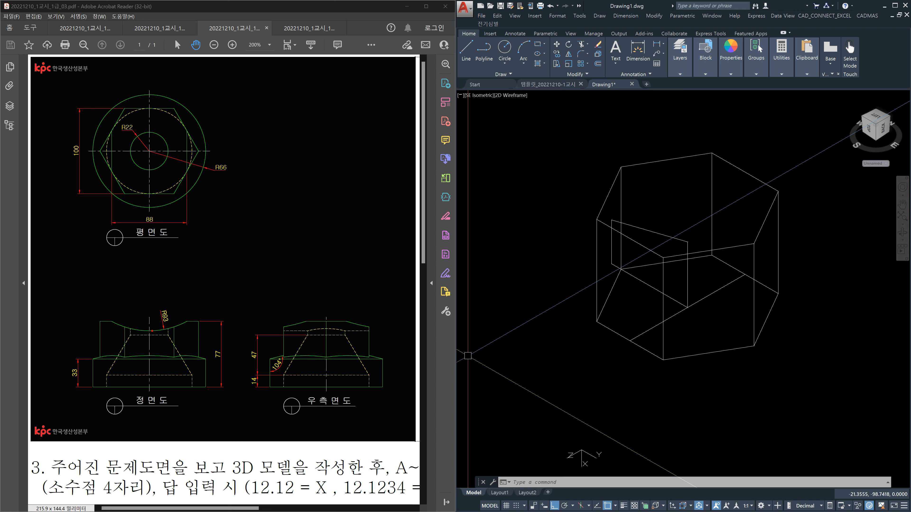
mouse_move(149, 318)
mouse_down()
mouse_move(149, 399)
mouse_move(105, 387)
mouse_move(128, 335)
mouse_up()
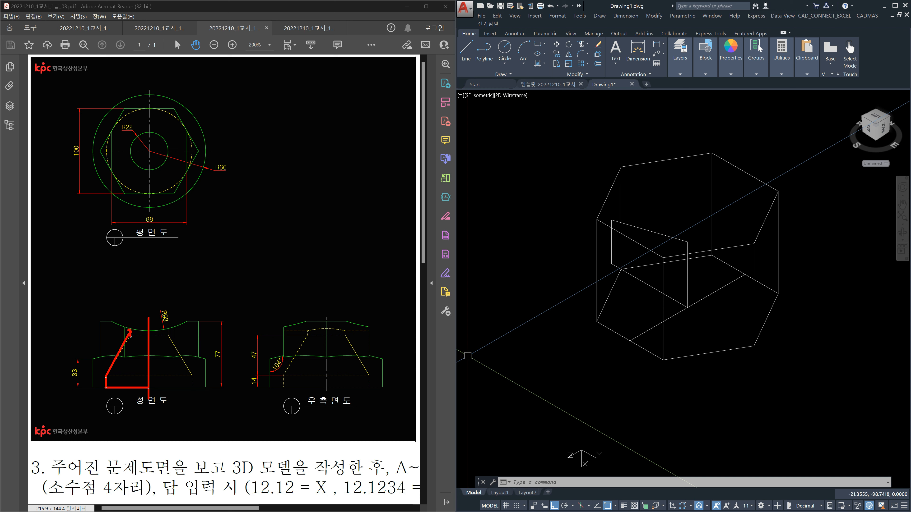
drag(129, 334, 130, 304)
drag(101, 323, 199, 323)
mouse_move(132, 303)
mouse_down()
mouse_move(154, 303)
mouse_move(149, 333)
mouse_up()
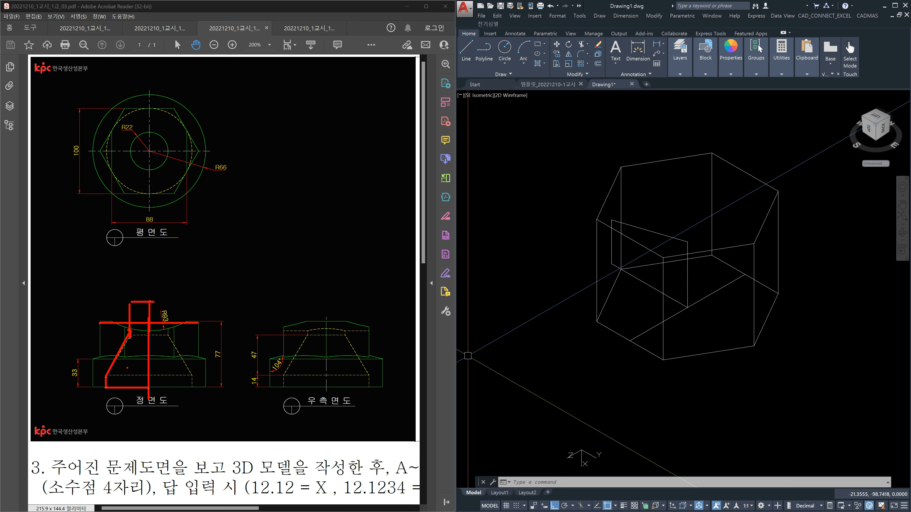
mouse_move(691, 280)
mouse_down()
mouse_move(681, 283)
mouse_move(691, 280)
mouse_up()
drag(688, 243, 687, 303)
drag(152, 304, 158, 298)
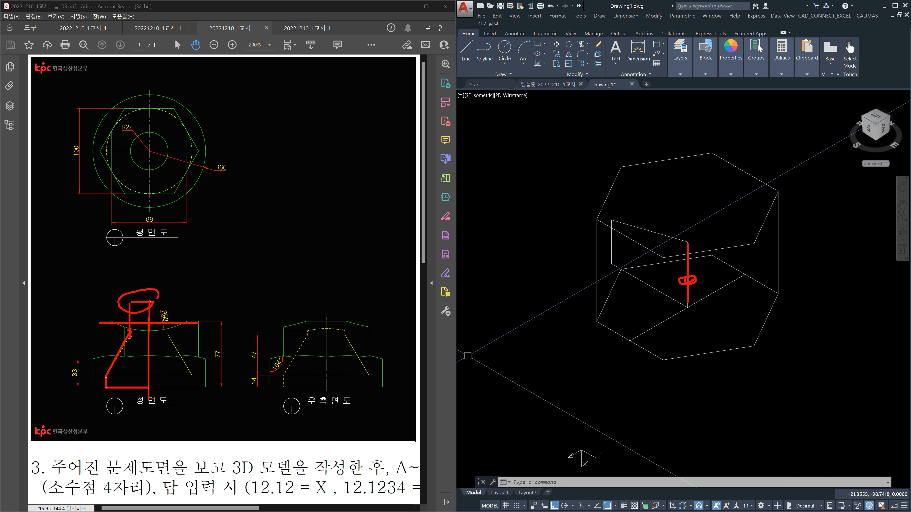
drag(622, 169, 755, 243)
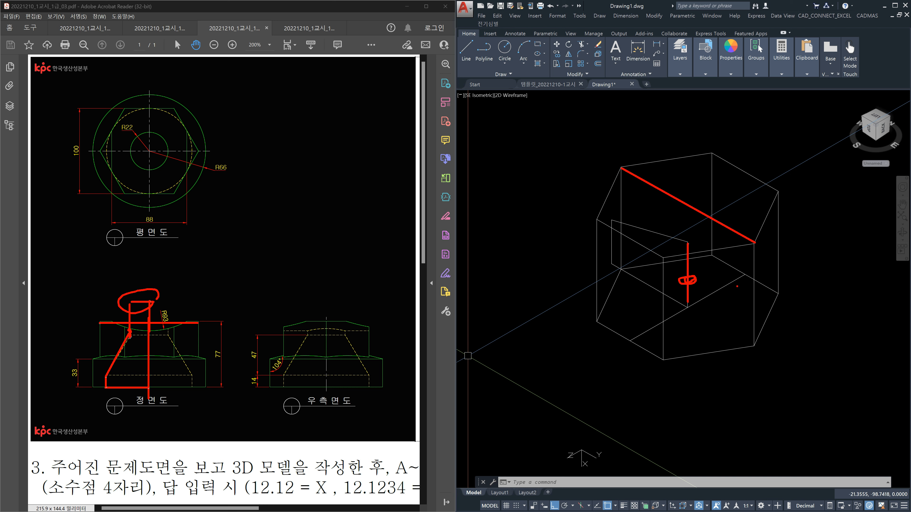
key(Escape)
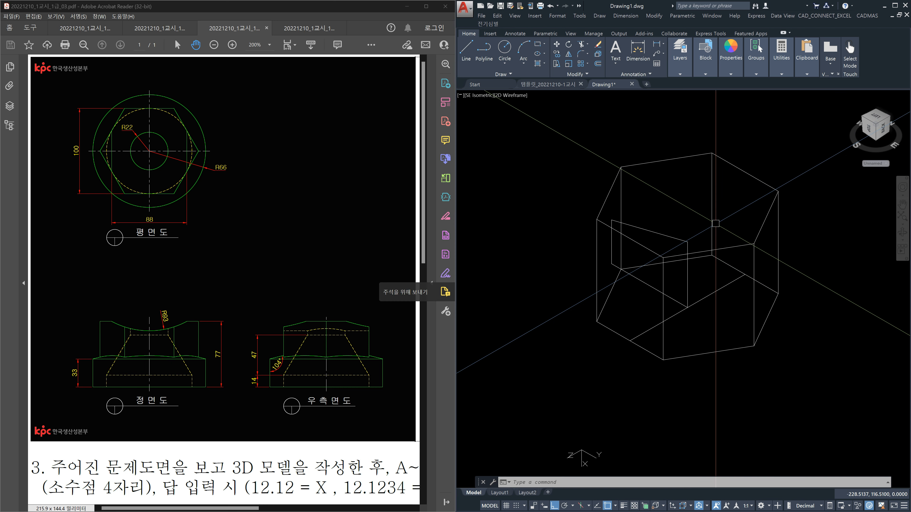
Draw a line across the prism's top face between two opposite corners, parallel to the 66-long profile edge.
text(l)
key(Return)
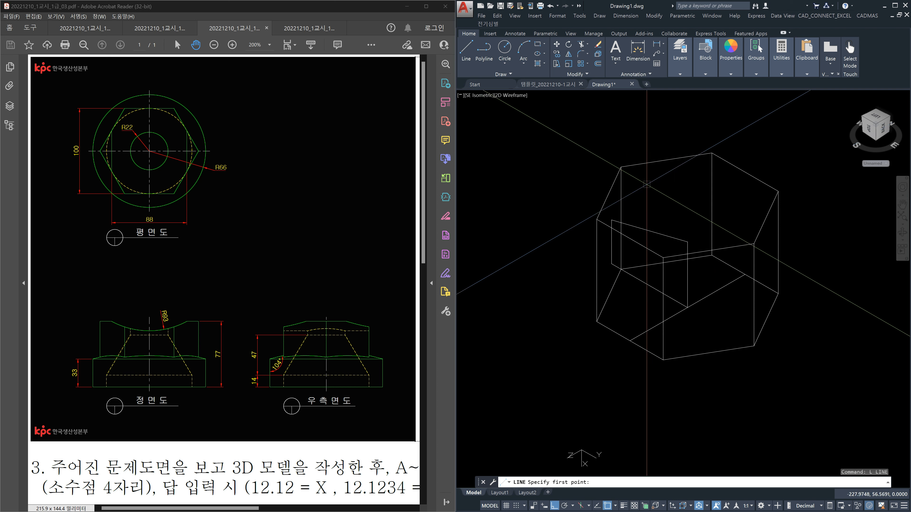
click(621, 167)
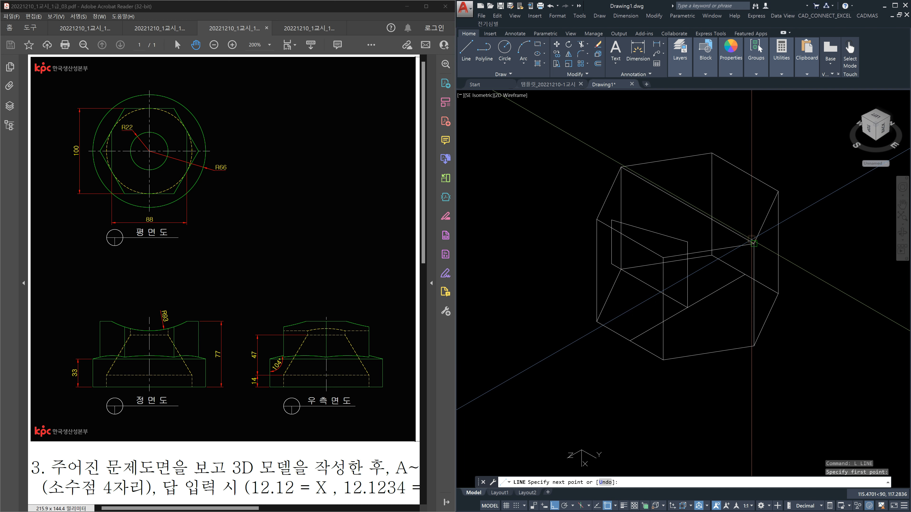
click(752, 243)
key(Escape)
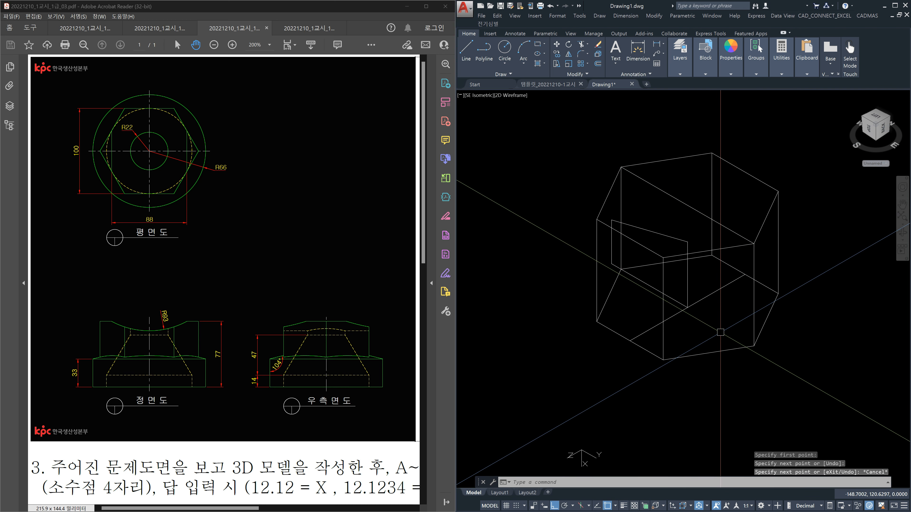
click(692, 286)
key(Escape)
key(Escape)
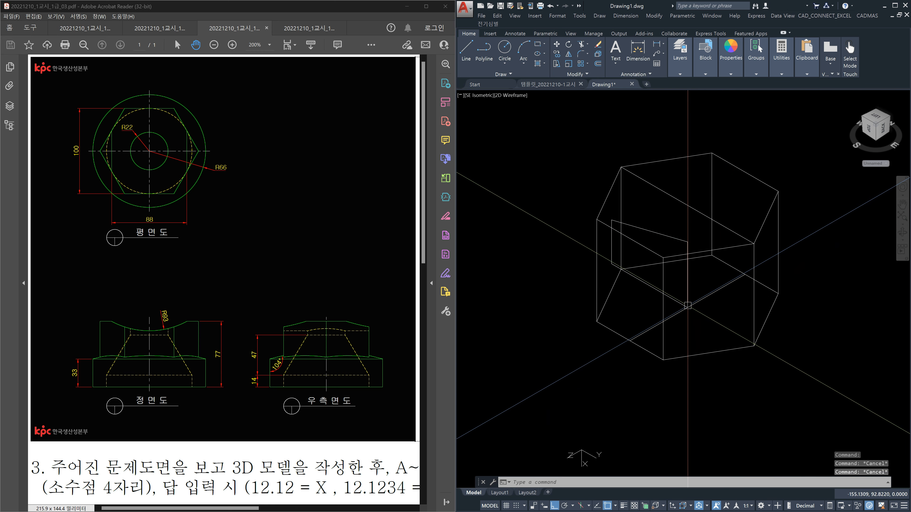
Draw connected lines from the base center: 50 horizontally outward, 14 upward, 47 further upward, and a horizontal line back beyond the prism's center.
text(l)
key(Return)
click(688, 307)
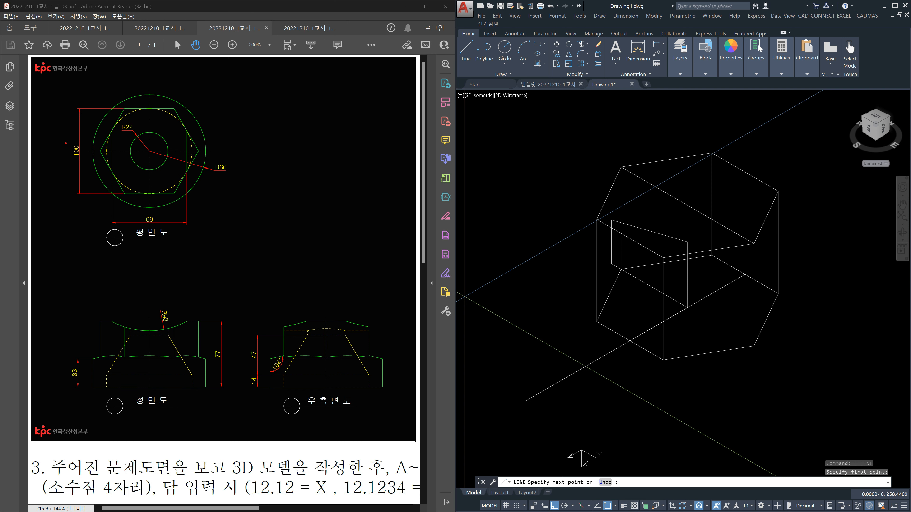
drag(65, 142, 82, 162)
key(Escape)
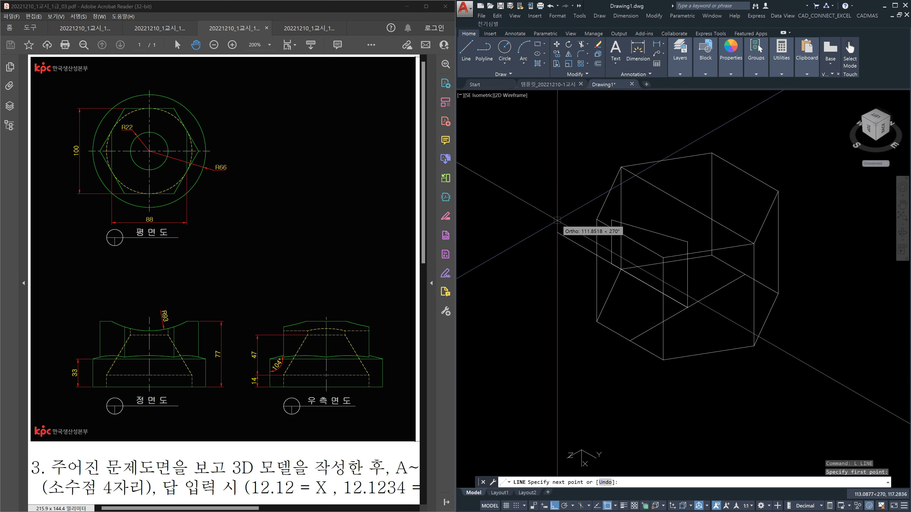
key(Return)
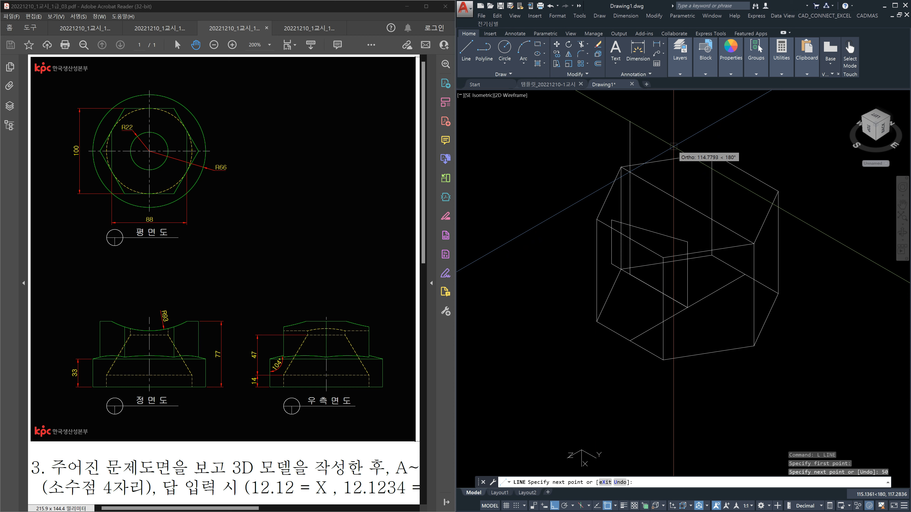
text(14)
key(Return)
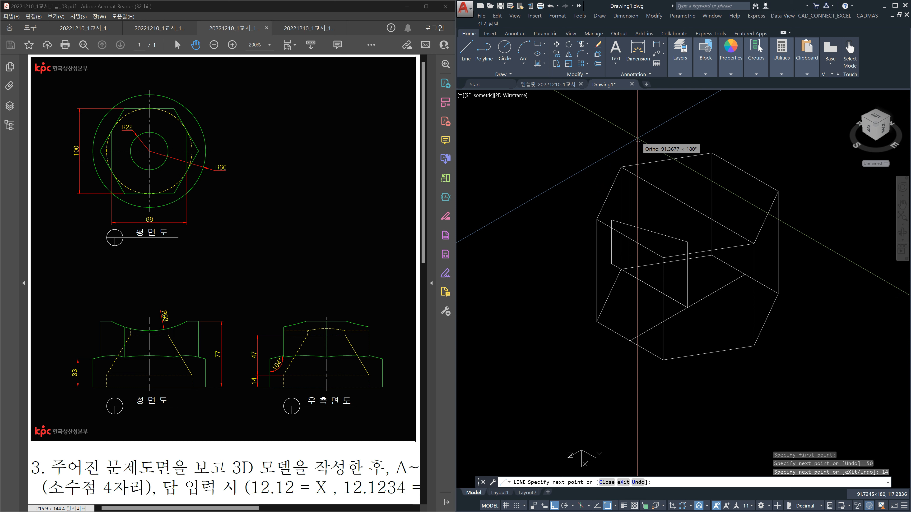
key(Return)
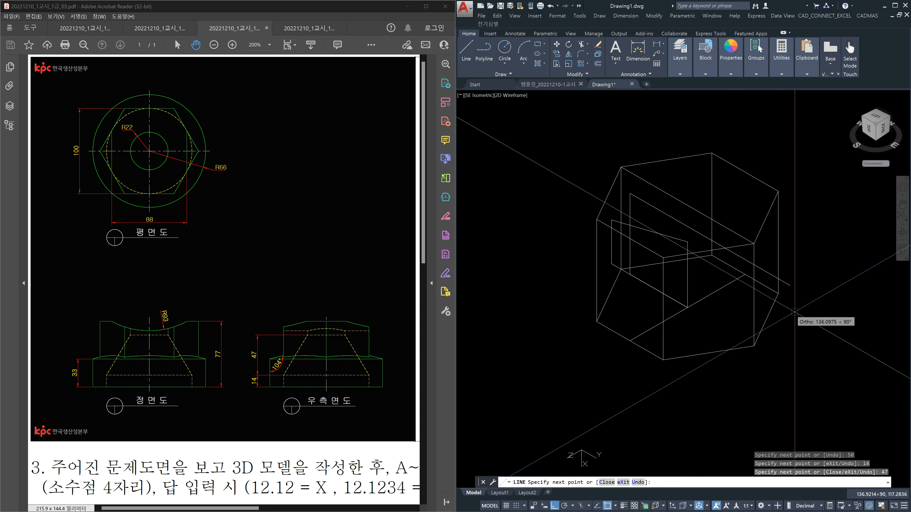
click(806, 318)
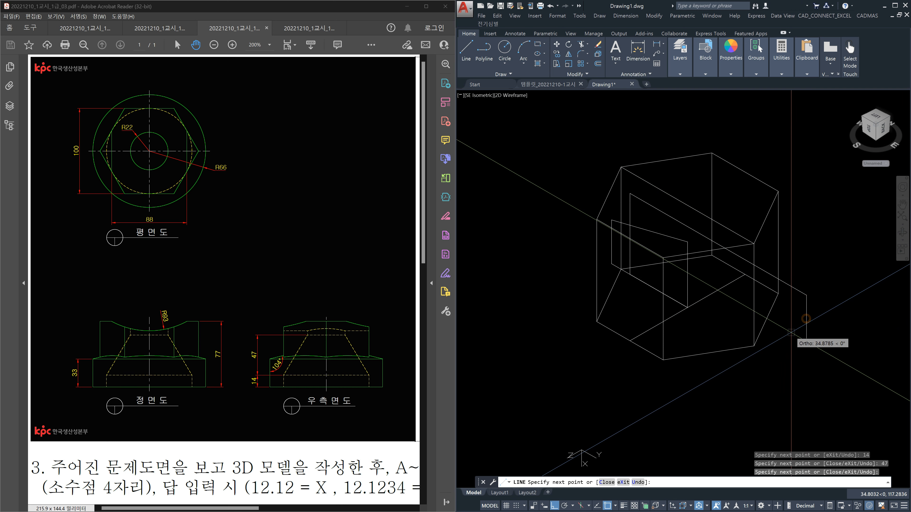
key(Escape)
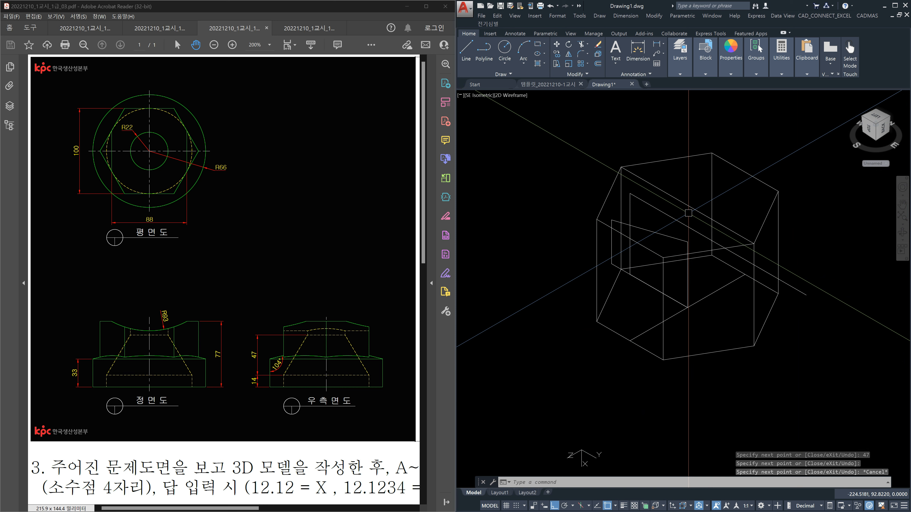
Draw connected lines from the prism's top center: 22 horizontally outward, straight down to the 47-high horizontal line, and sloping to the 14-high edge's upper end.
text(l)
key(Return)
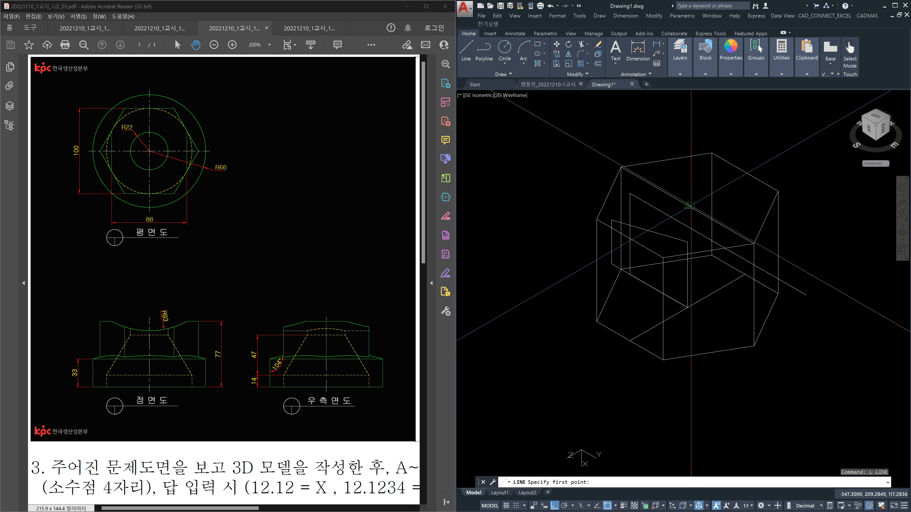
click(691, 205)
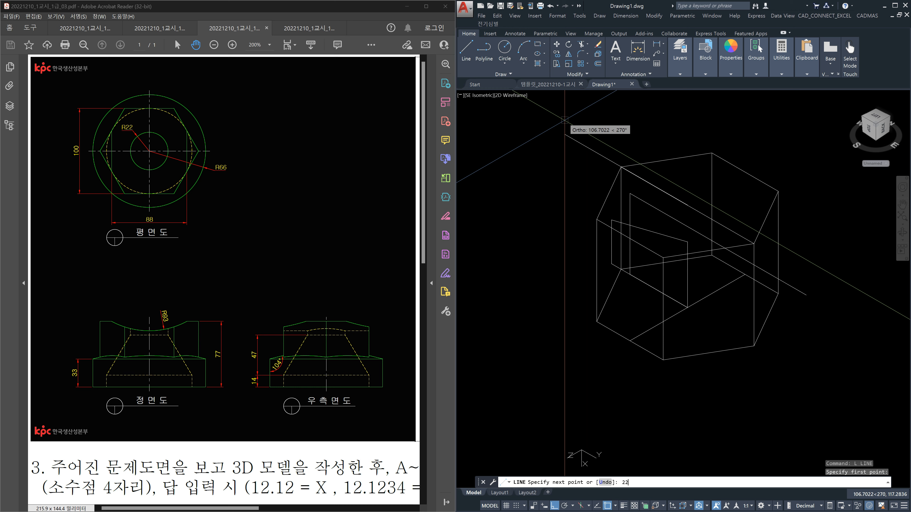
text(22)
key(Return)
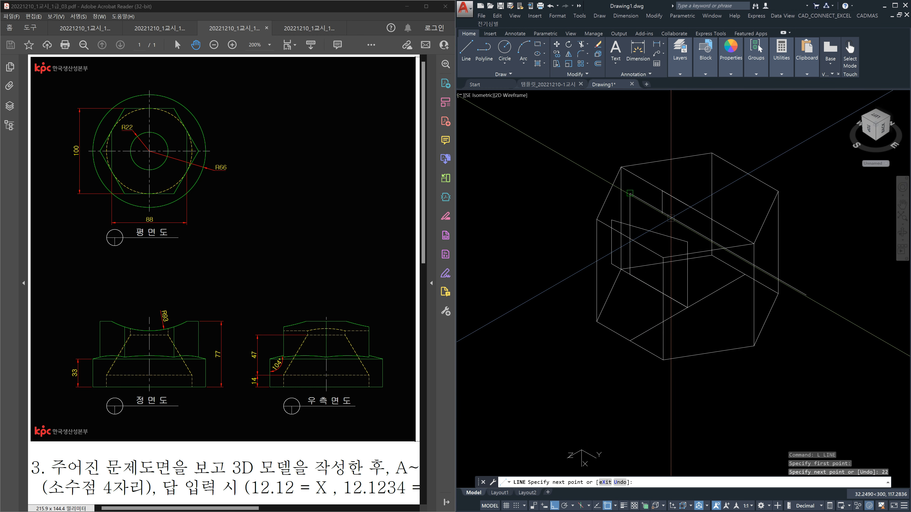
key(F11)
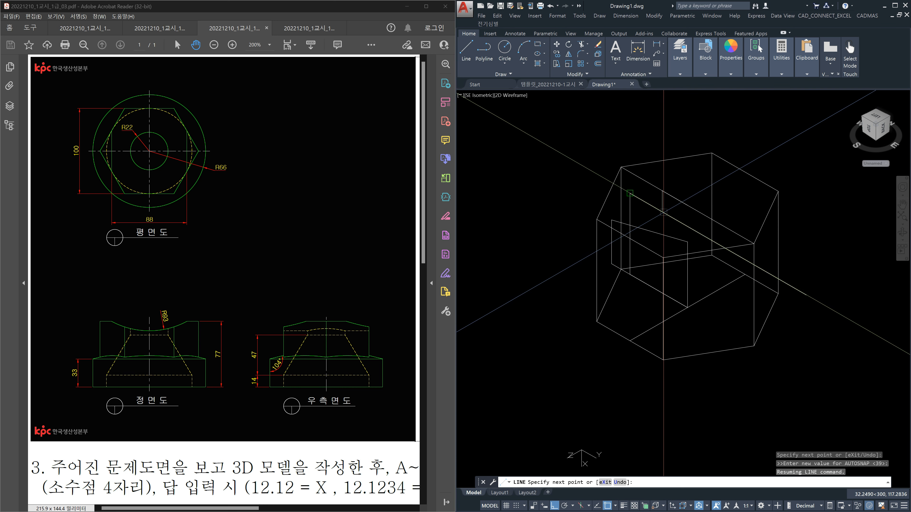
key(F10)
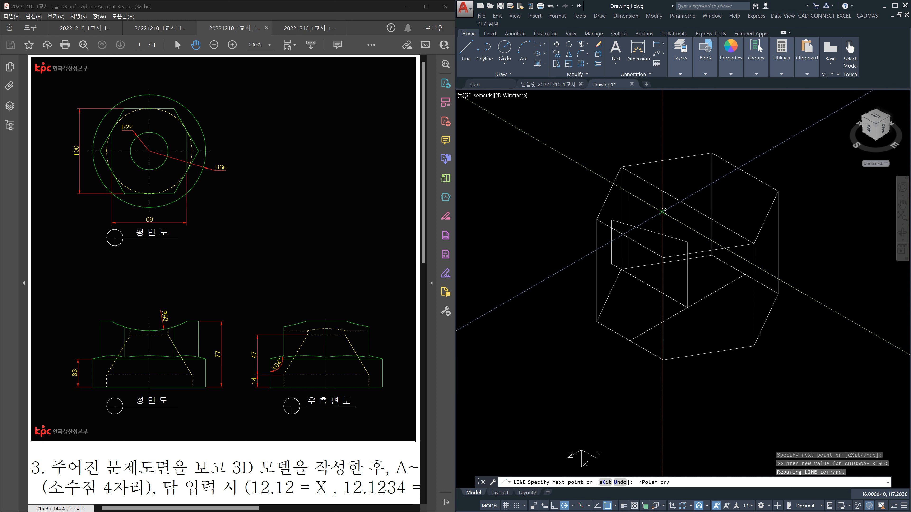
click(662, 212)
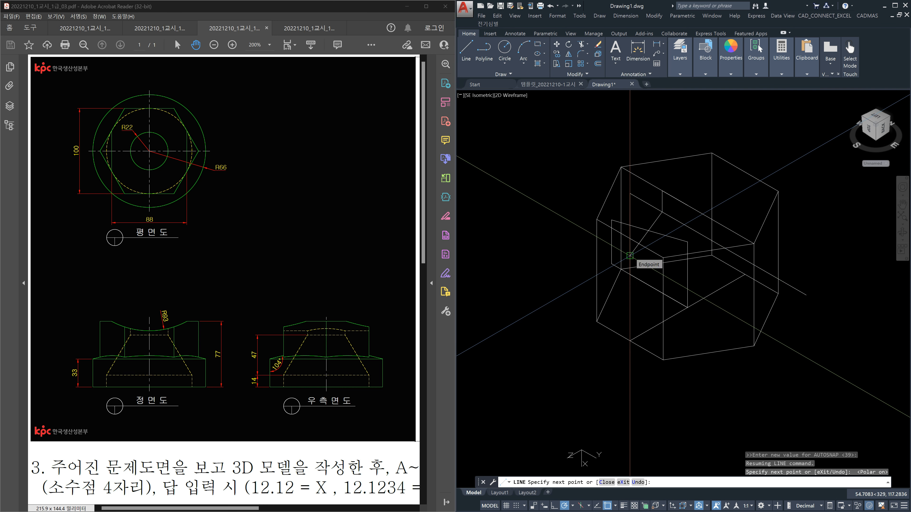
click(630, 255)
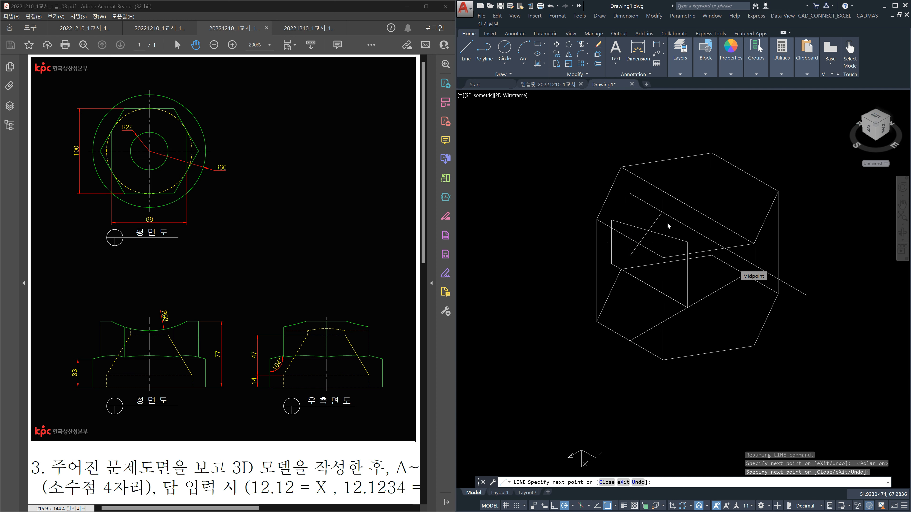
key(Escape)
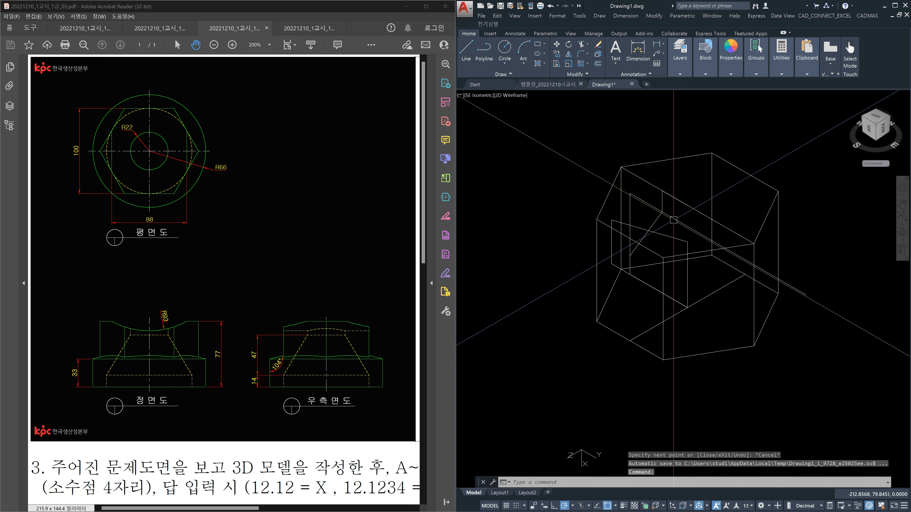
Delete the 47-high vertical construction line and the long horizontal construction line running from its upper end.
click(676, 220)
click(631, 215)
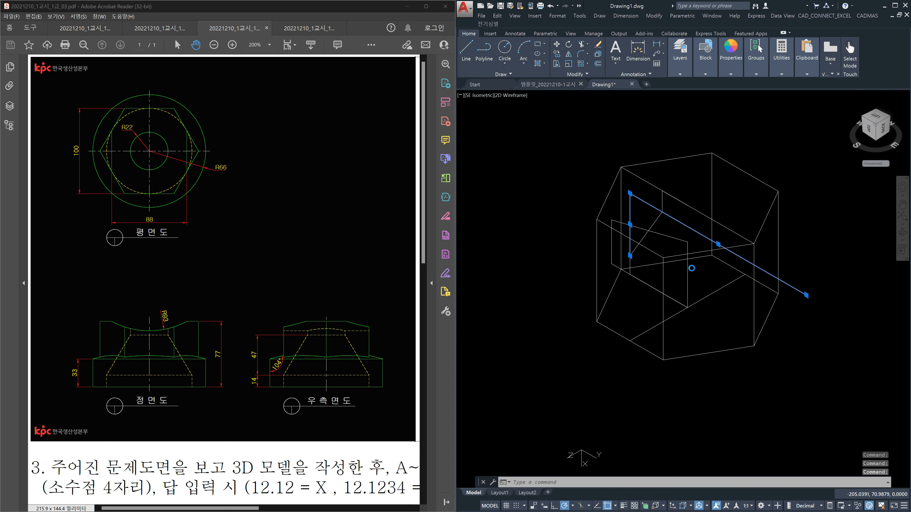
key(Delete)
Draw the vertical axis line from the prism's top center to its base center to close the cavity profile.
text(l)
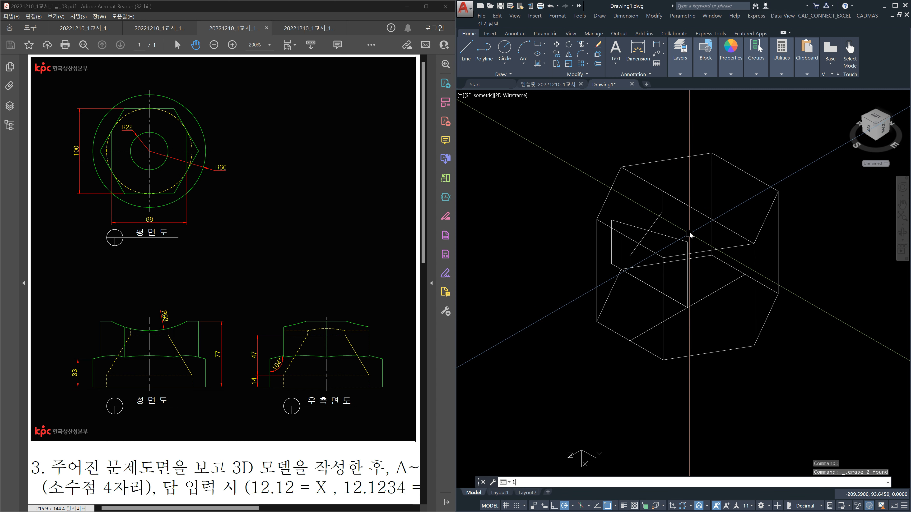
key(Return)
click(688, 206)
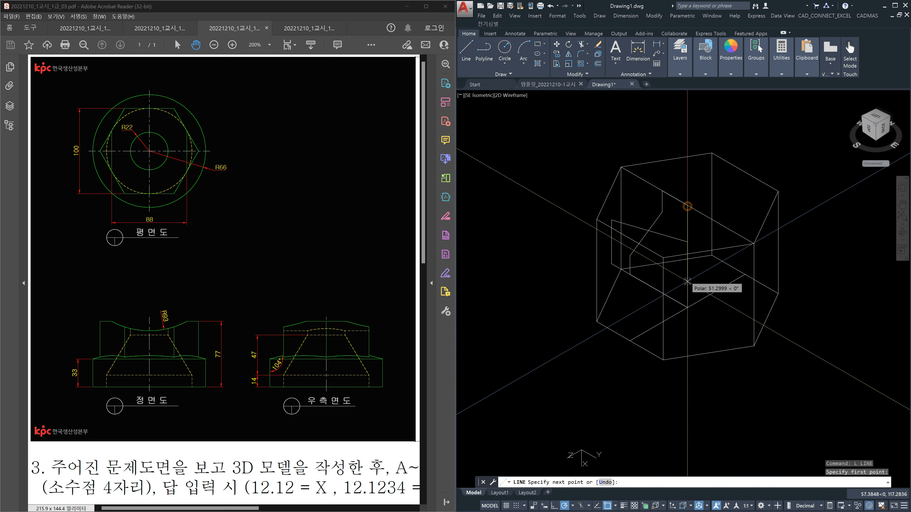
click(688, 306)
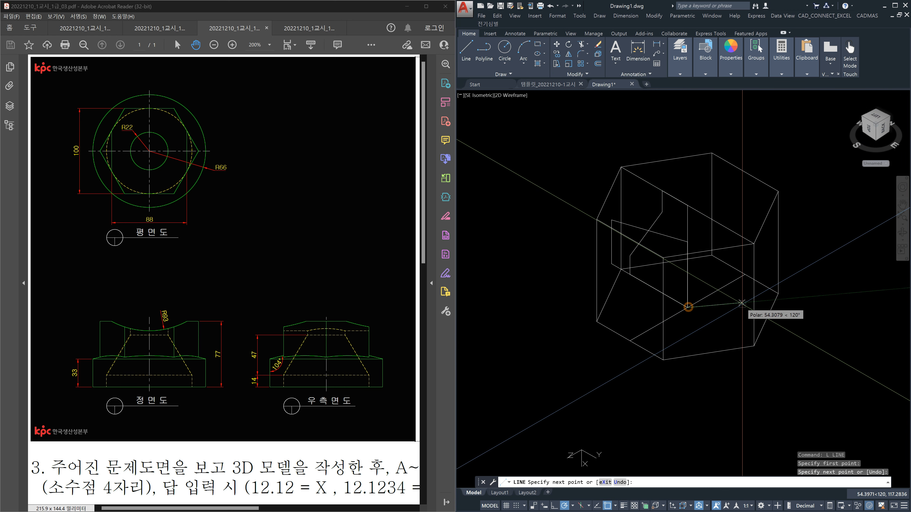
key(Escape)
Convert the six lines of the closed cavity profile into a region.
text(re)
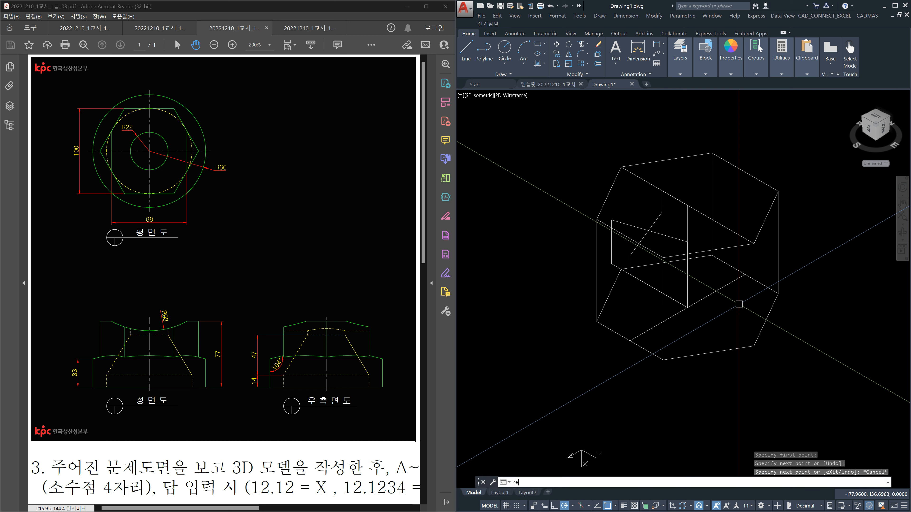
text(g)
key(Return)
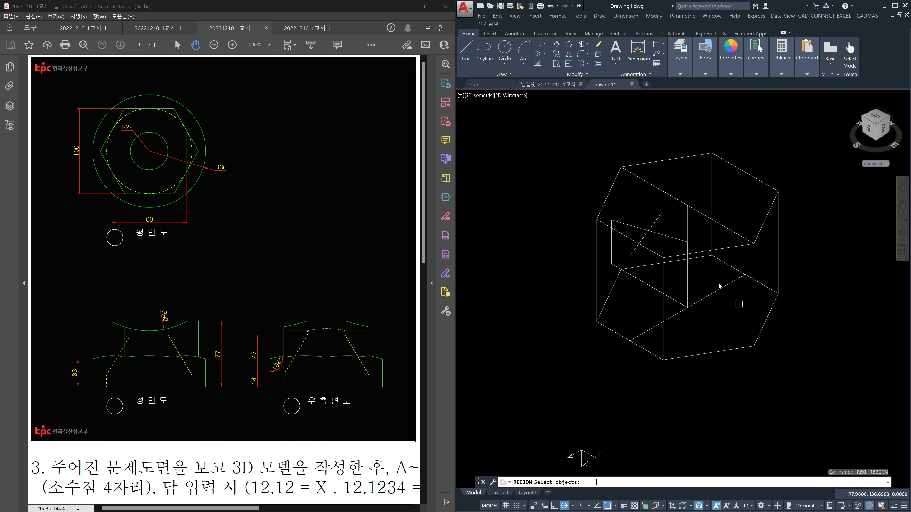
click(619, 145)
click(710, 324)
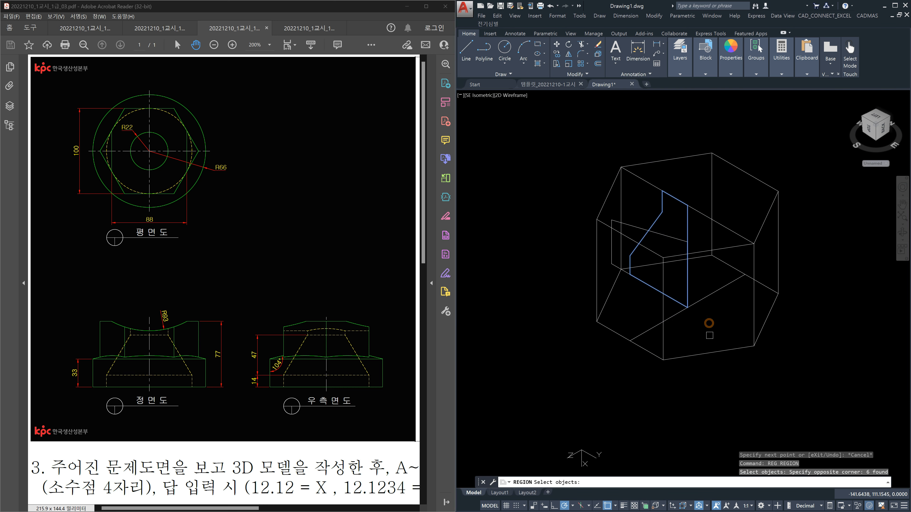
key(Return)
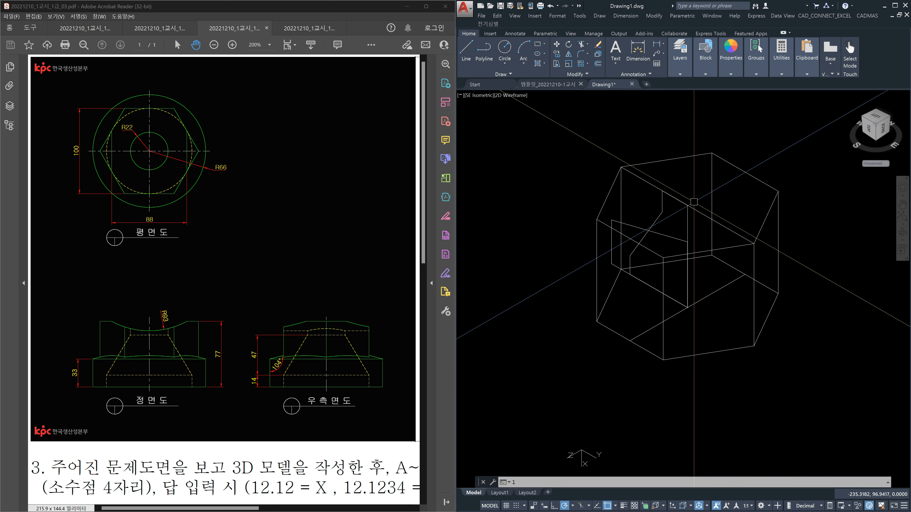
Draw a vertical line straight upward from the center of the prism's top face.
text(l)
key(Return)
click(688, 206)
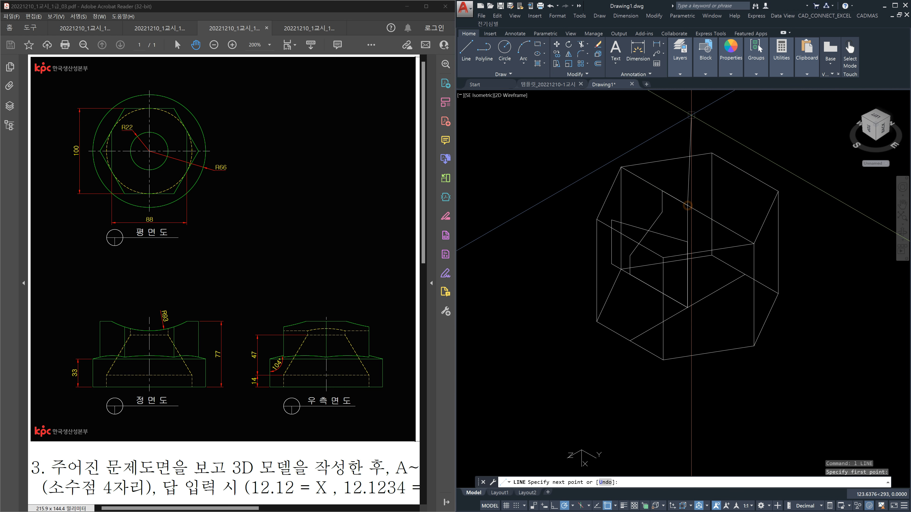
key(F8)
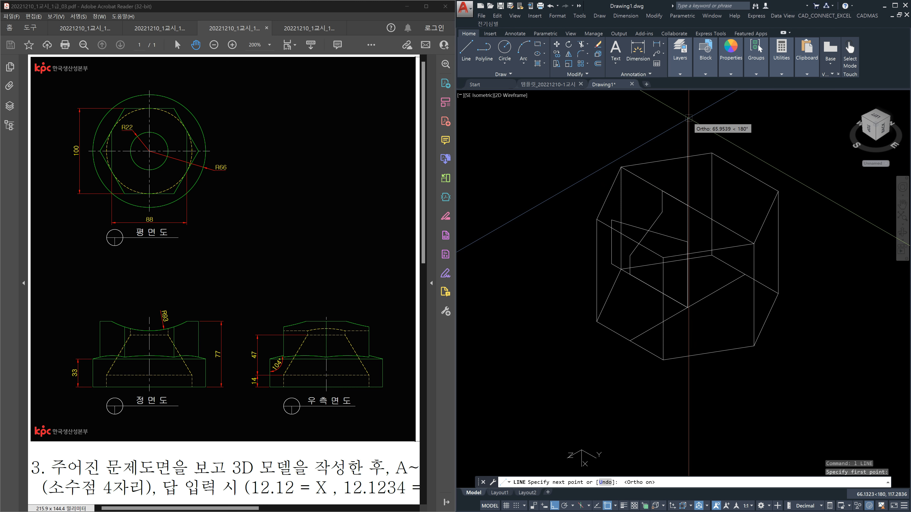
click(705, 128)
key(Escape)
Offset the vertical line above the top center by 44 to both sides along the top face's diagonal.
text(o)
key(Return)
text(44)
key(Return)
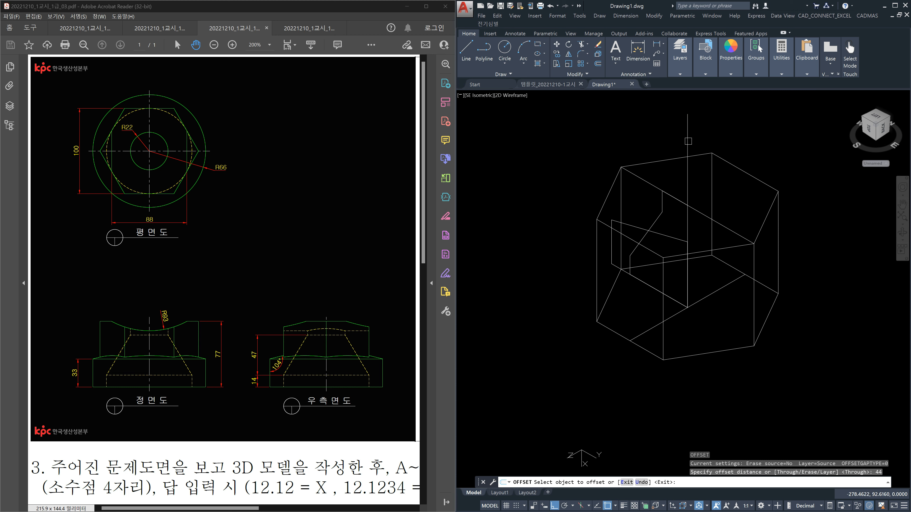
click(688, 141)
click(652, 134)
click(688, 136)
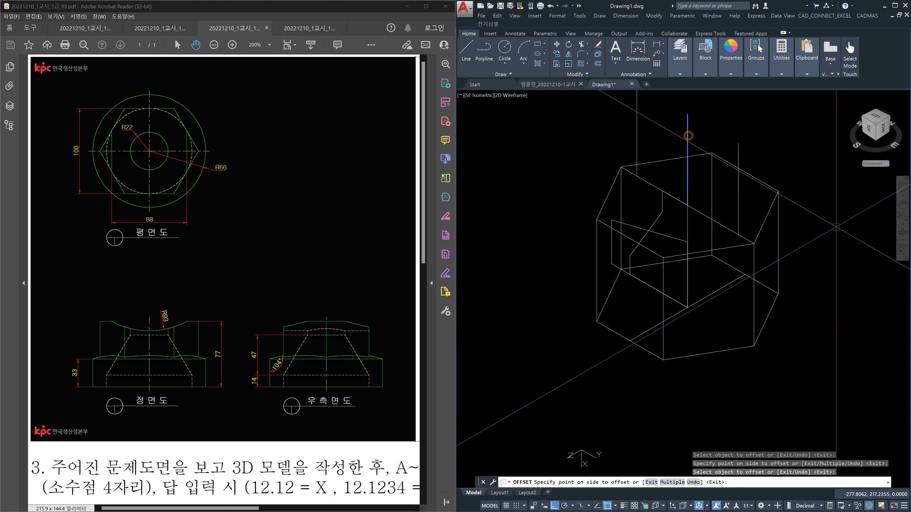
key(Escape)
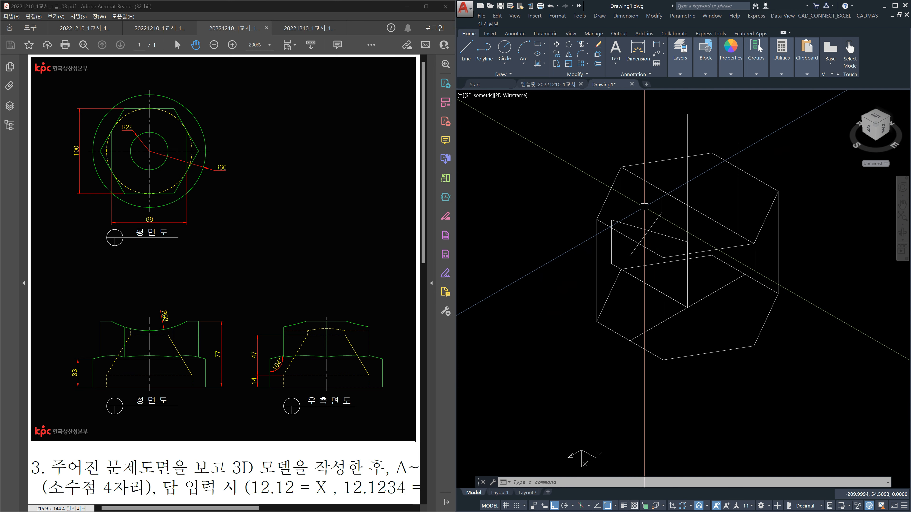
Draw a downward-bulging arc with radius 93 between the lower ends of the two offset vertical lines, using start, end and radius.
text(a)
key(Return)
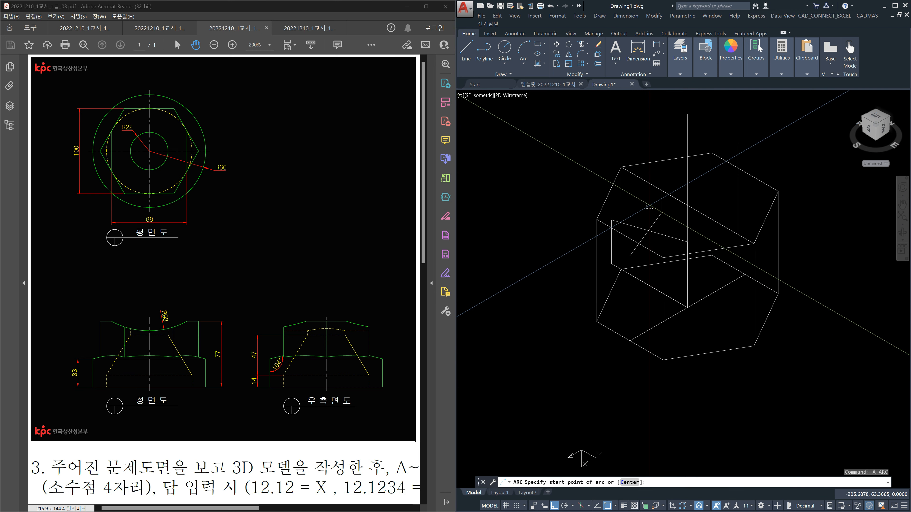
click(635, 175)
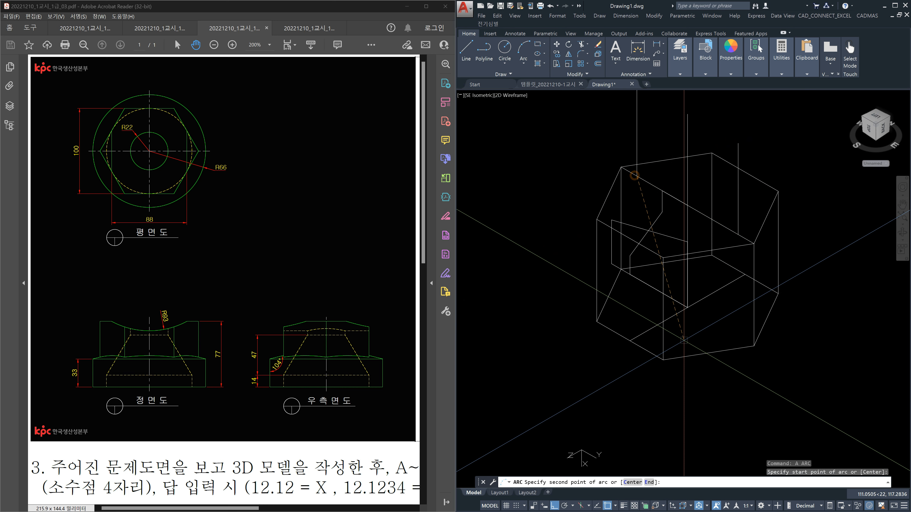
text(e)
key(Return)
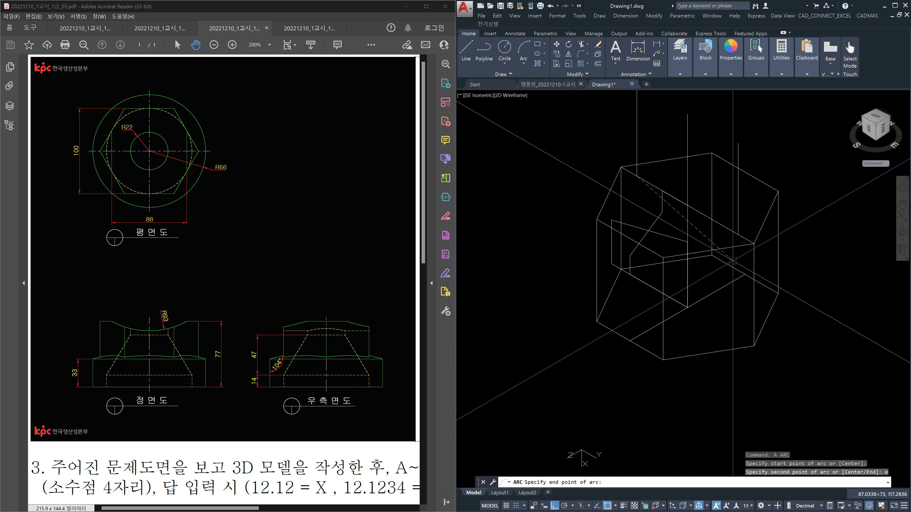
click(735, 242)
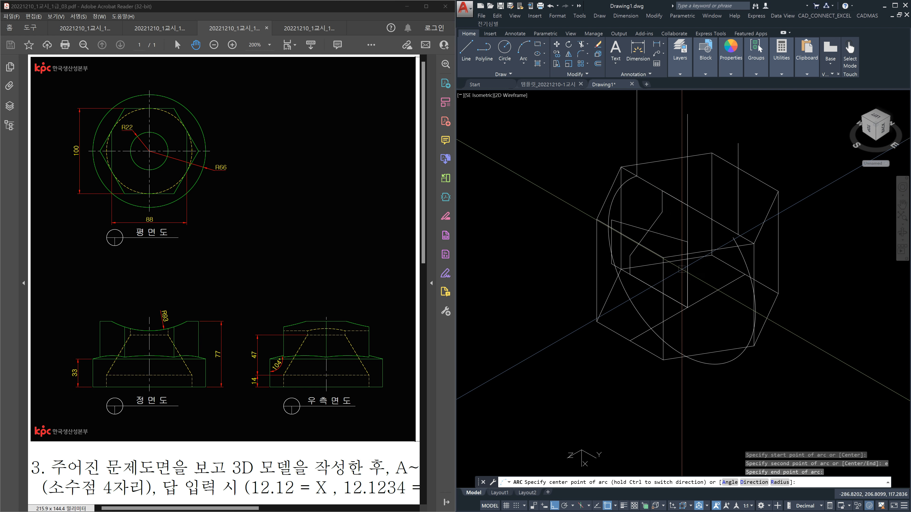
text(r)
key(Return)
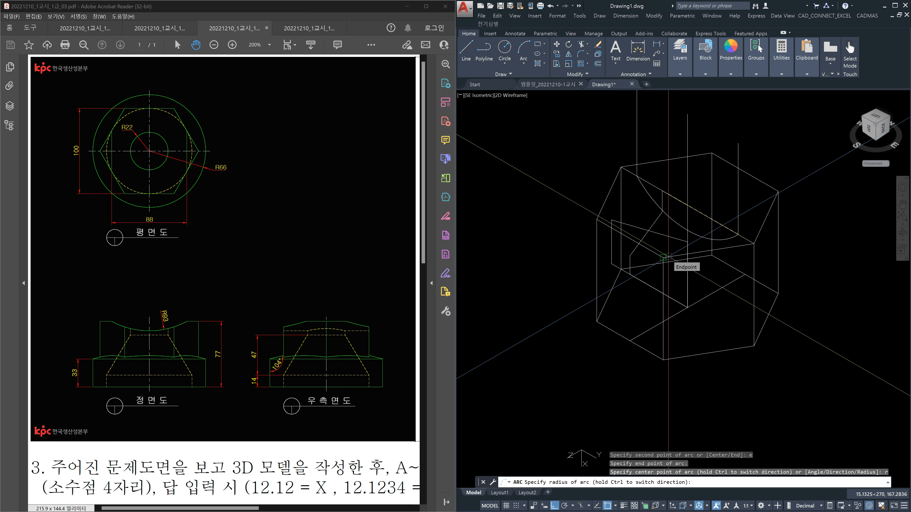
text(93)
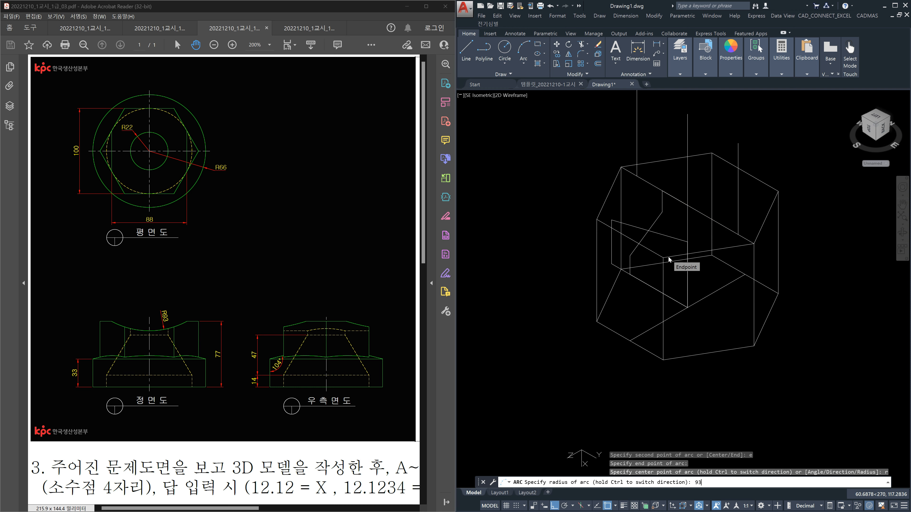
key(Return)
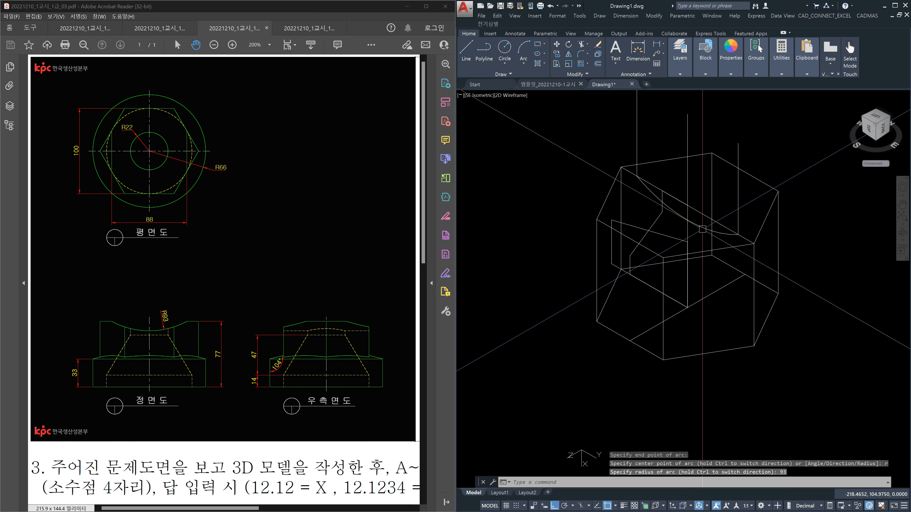
click(704, 228)
click(707, 215)
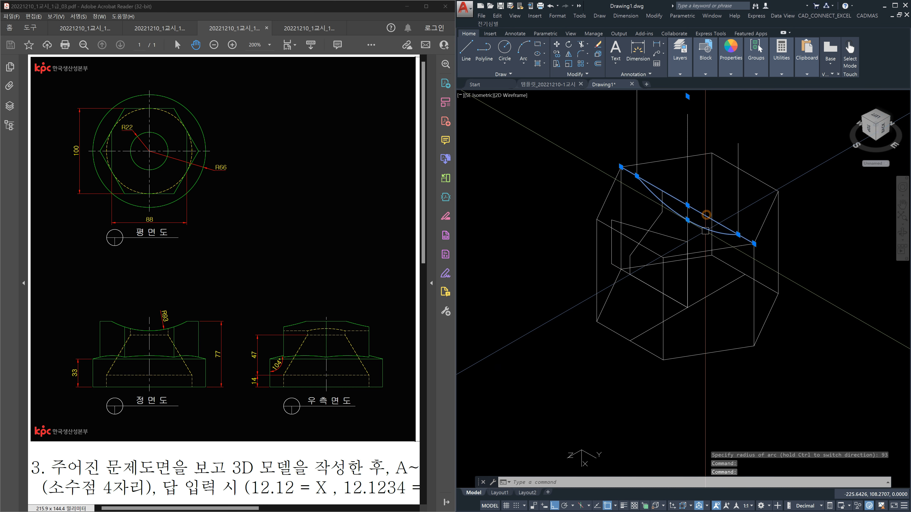
key(Escape)
key(Escape)
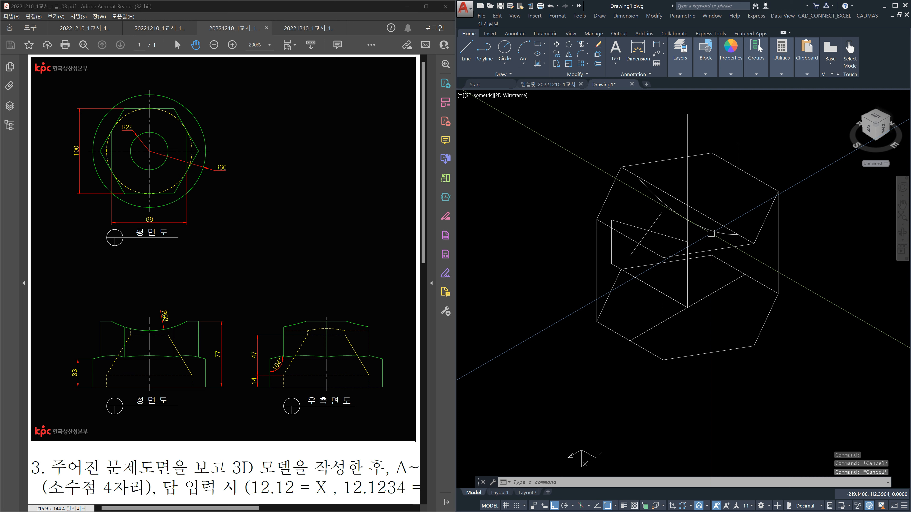
click(703, 215)
key(Escape)
key(Escape)
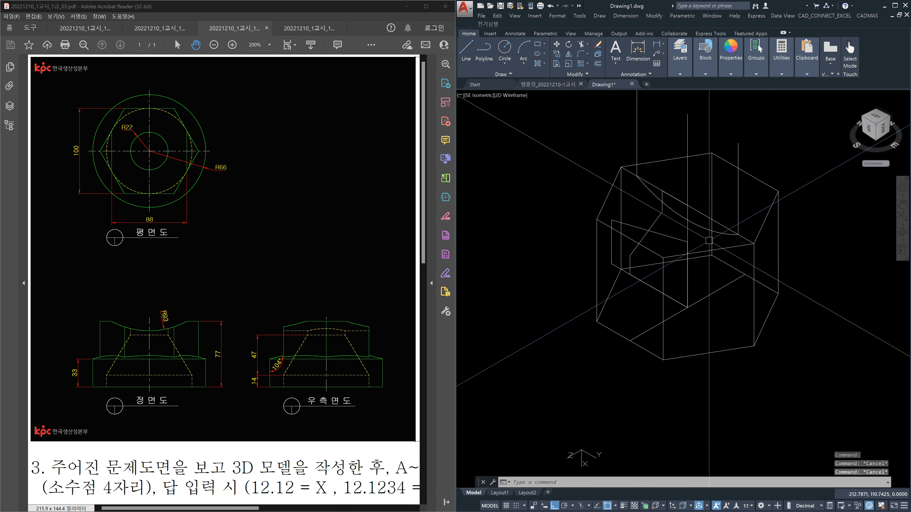
Close the radius 93 arc into a full circle with the Join command's Close option.
text(j)
key(Return)
click(704, 228)
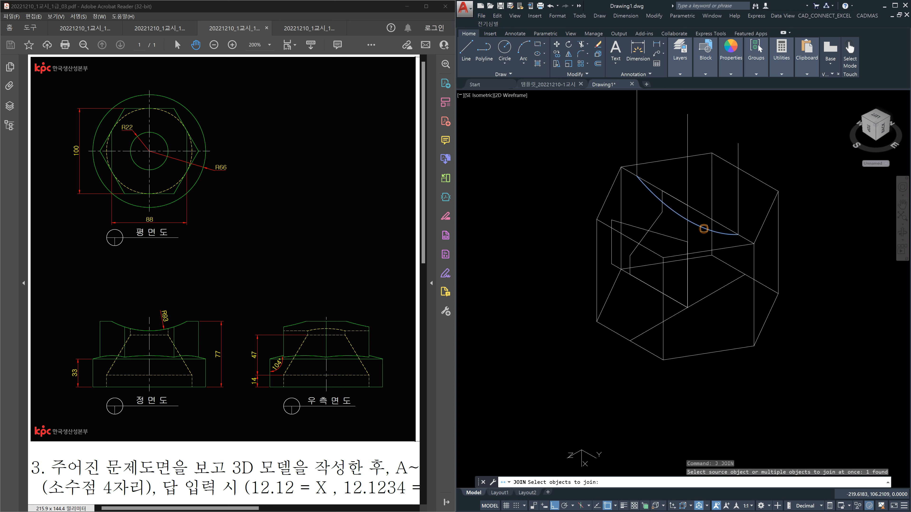
key(Return)
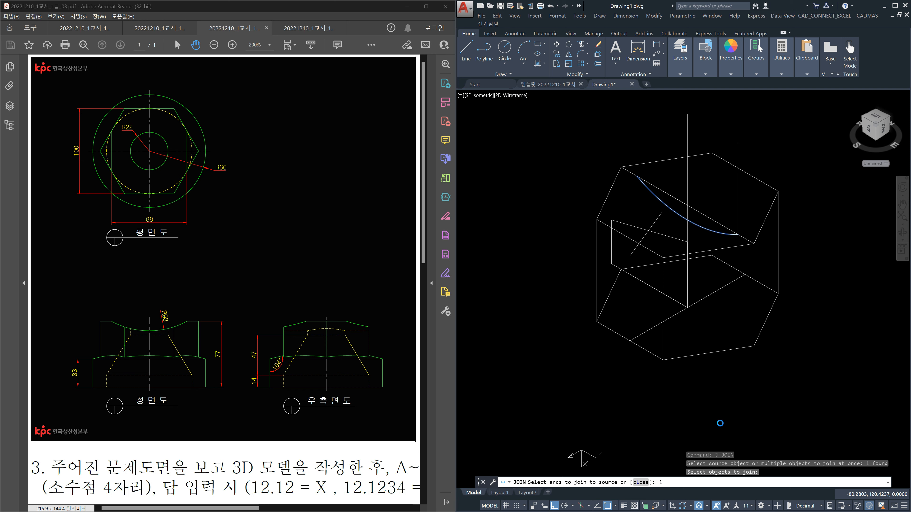
key(Return)
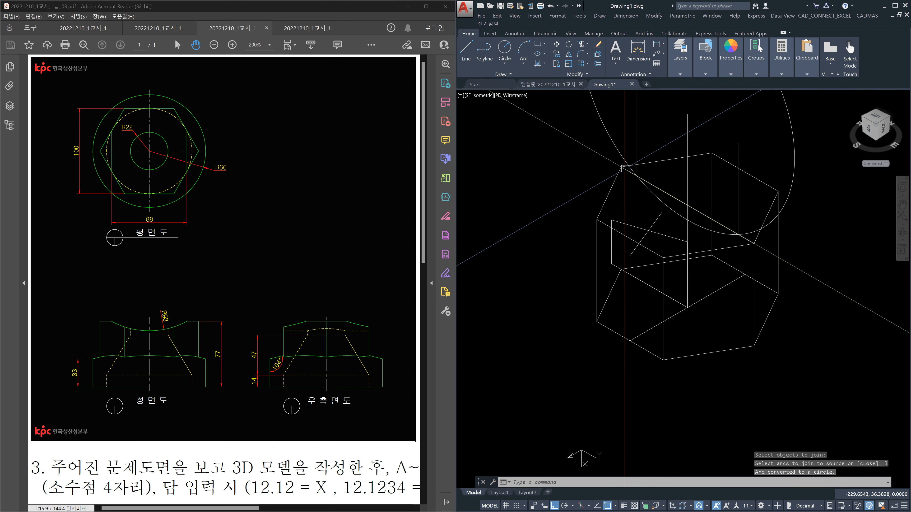
Erase the three vertical construction lines above the prism's top face.
click(746, 197)
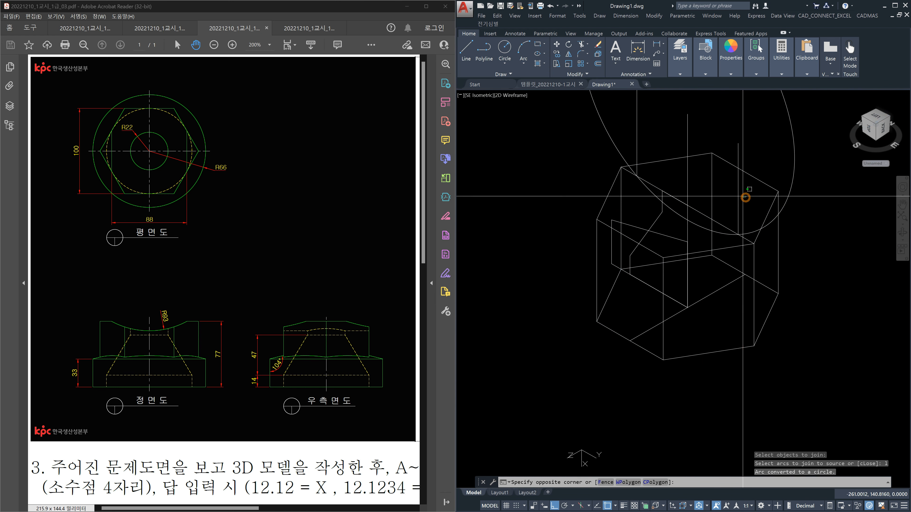
click(735, 189)
click(688, 181)
click(657, 139)
click(620, 129)
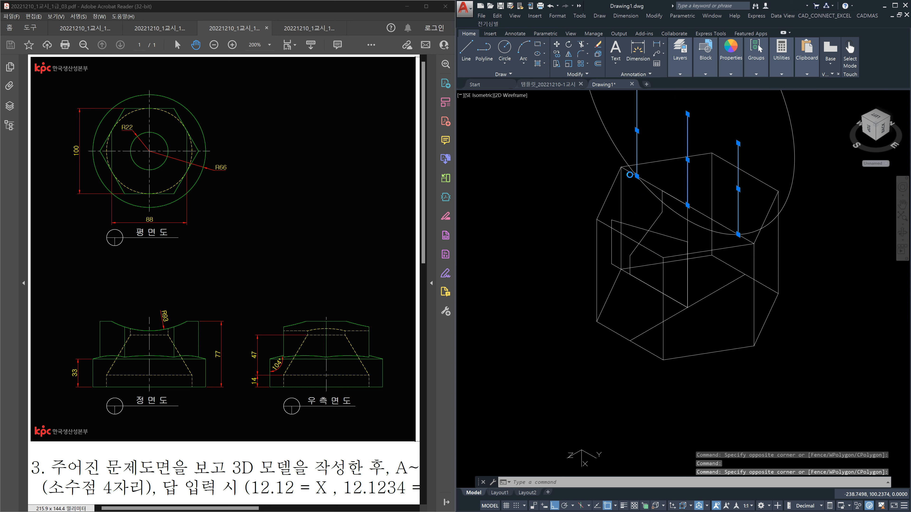
key(Delete)
Erase the diagonal line across the prism's top face and the construction line across its bottom face.
click(628, 172)
key(Delete)
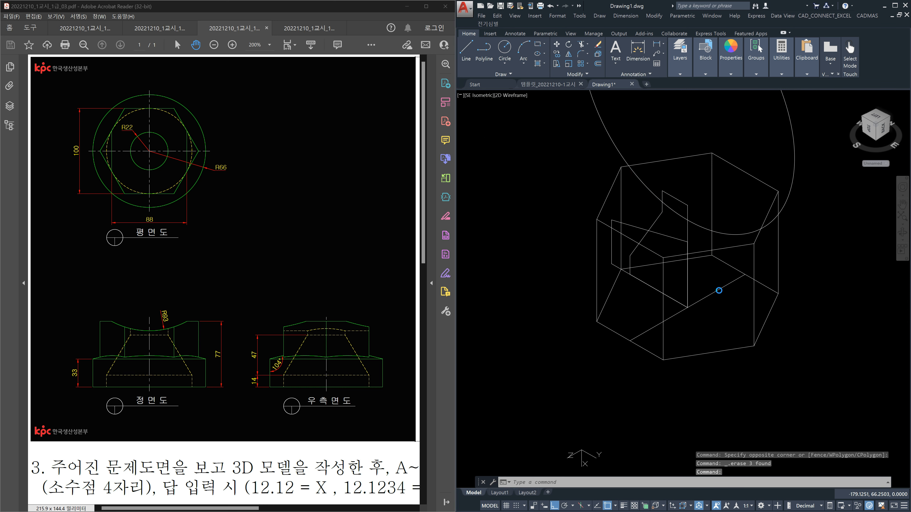
click(719, 291)
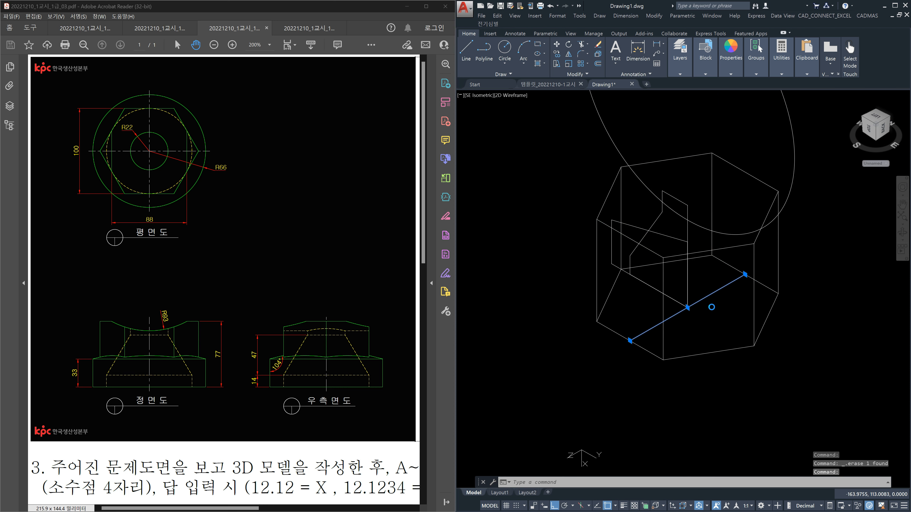
key(Delete)
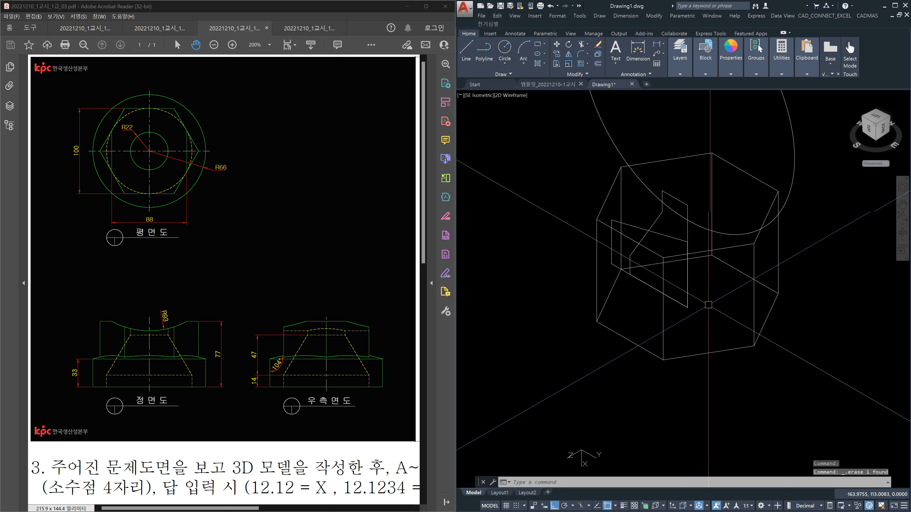
Revolve the base and tapered cavity profiles together through 360 degrees about their shared vertical center edge.
click(635, 224)
click(651, 221)
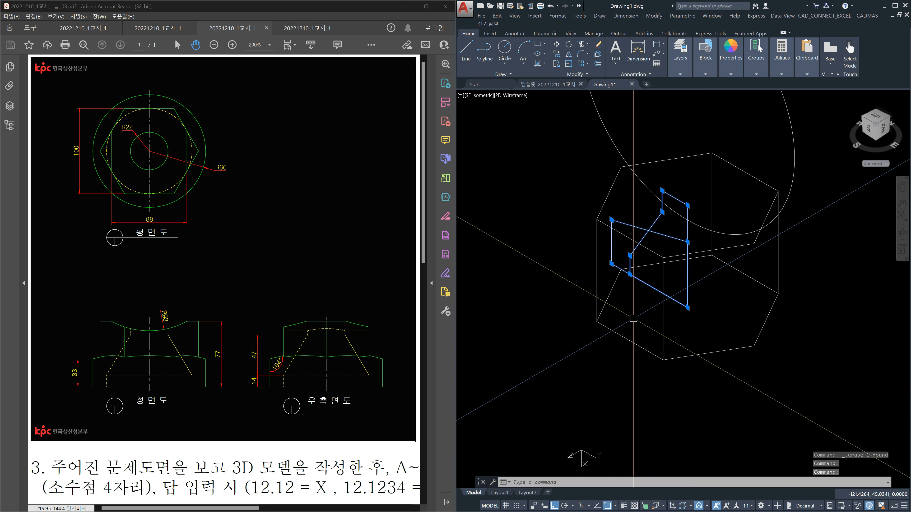
key(Escape)
text(rev)
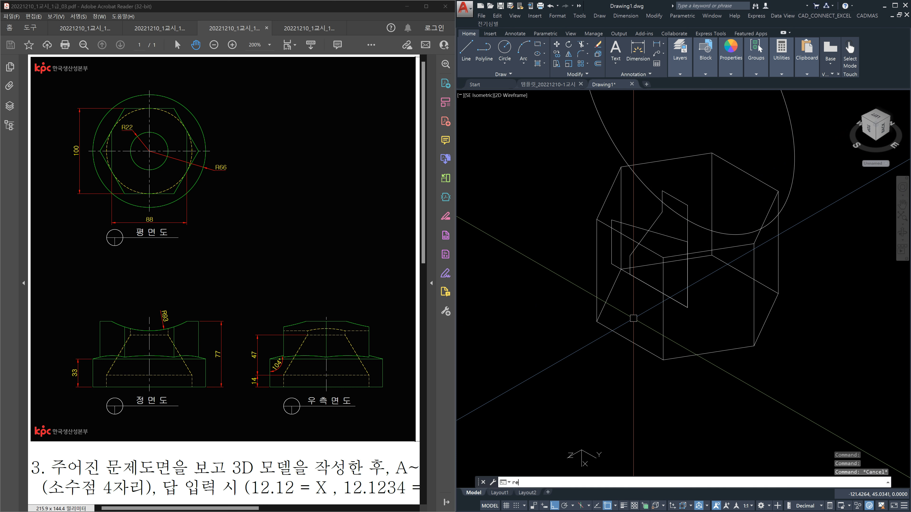
key(Return)
click(693, 316)
click(679, 297)
key(Return)
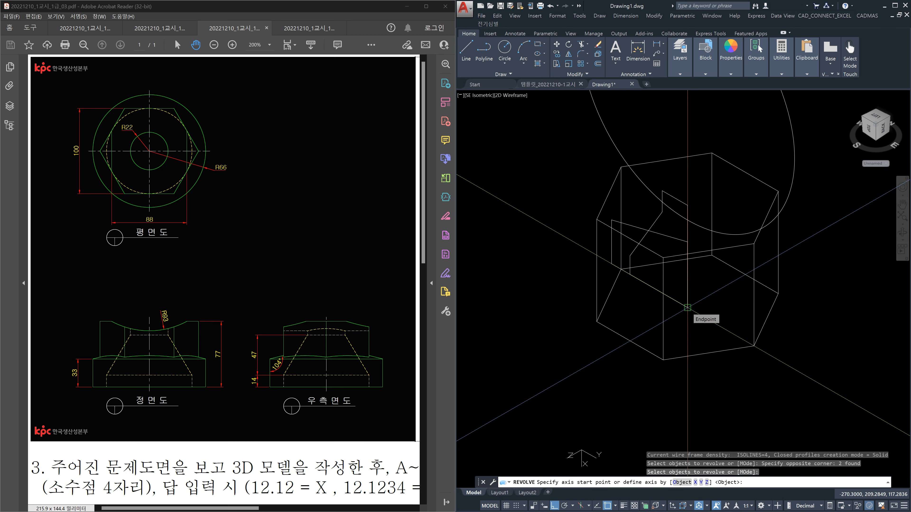
click(687, 307)
click(687, 205)
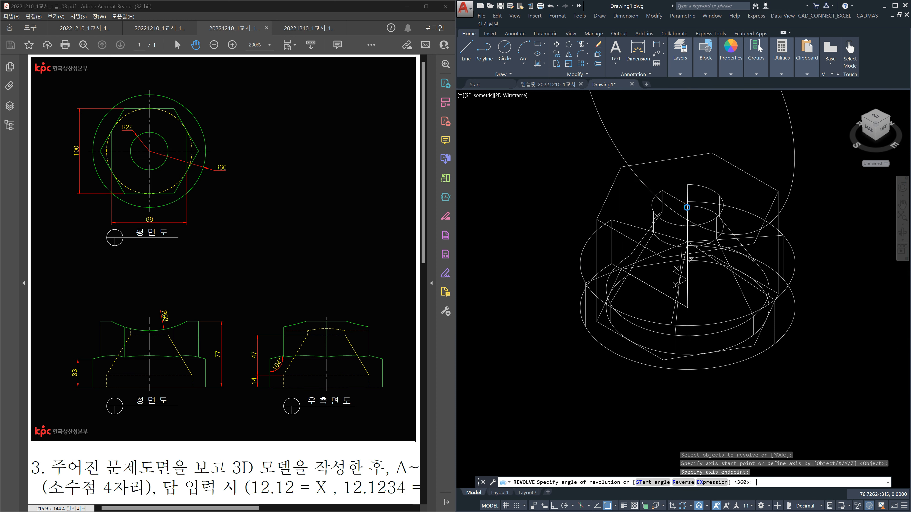
key(Return)
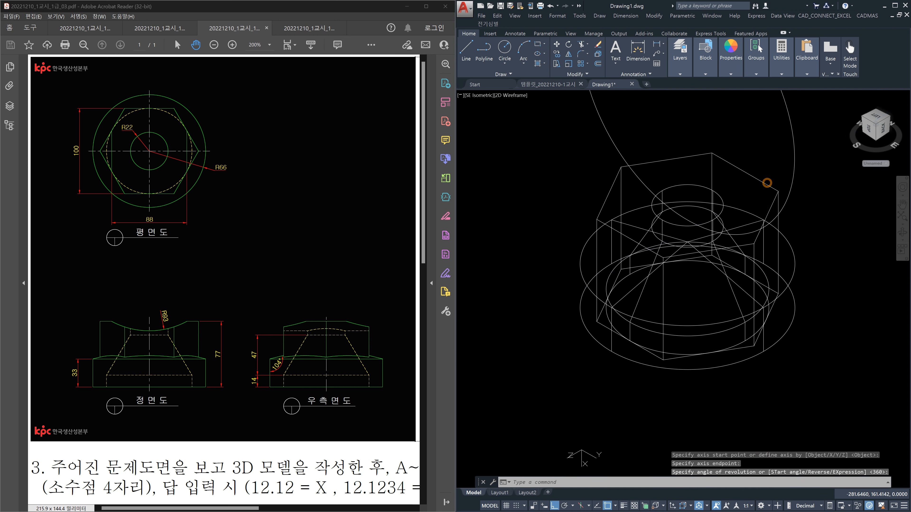
Unite the hexagonal prism and the revolved round base into one solid.
click(778, 245)
click(796, 263)
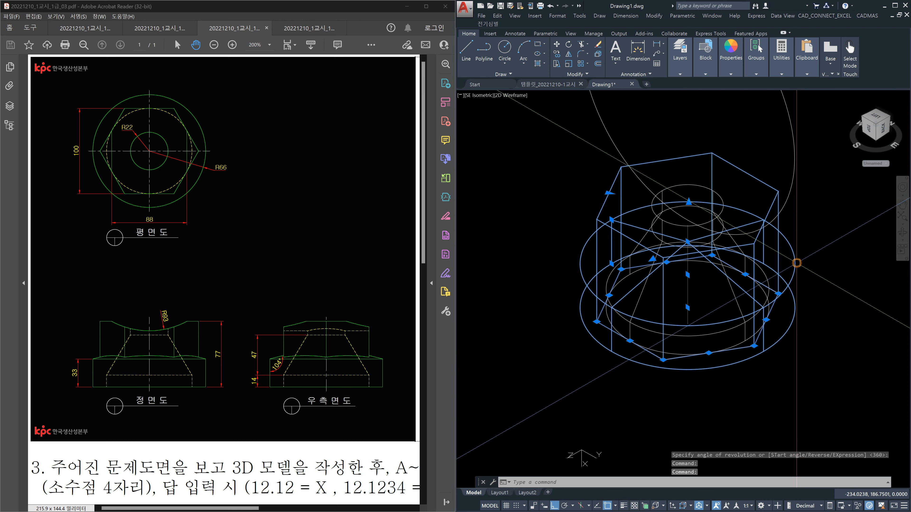
key(Escape)
key(Escape)
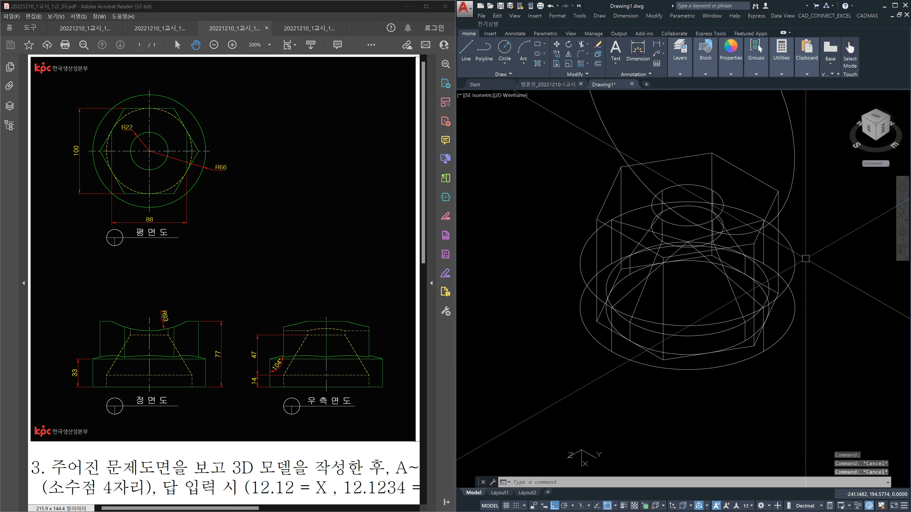
text(uni)
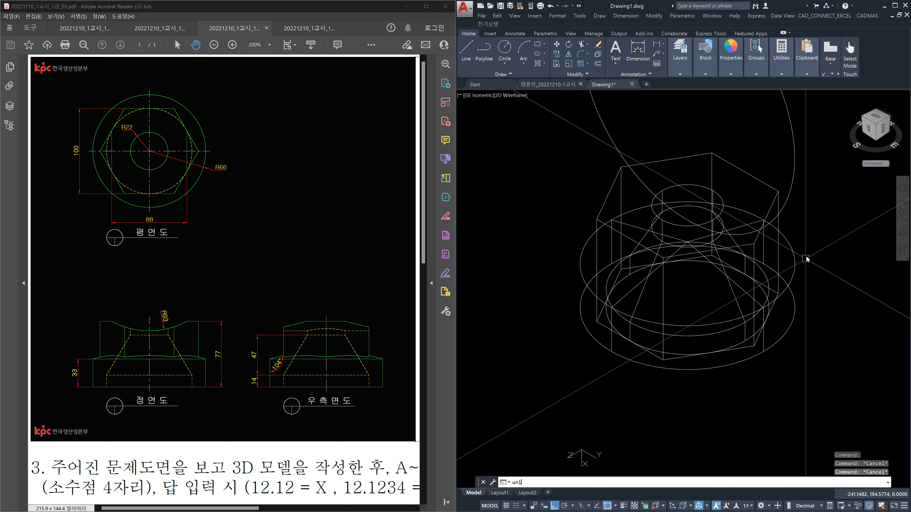
key(Return)
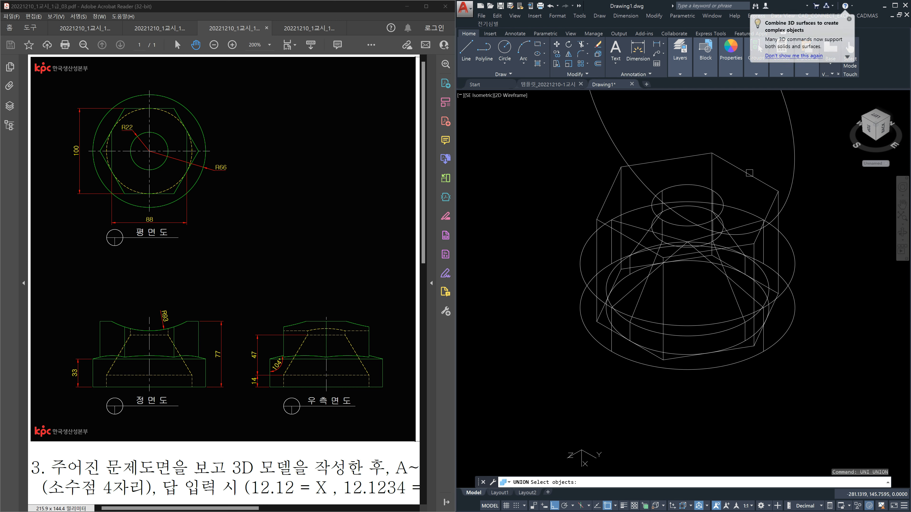
click(749, 173)
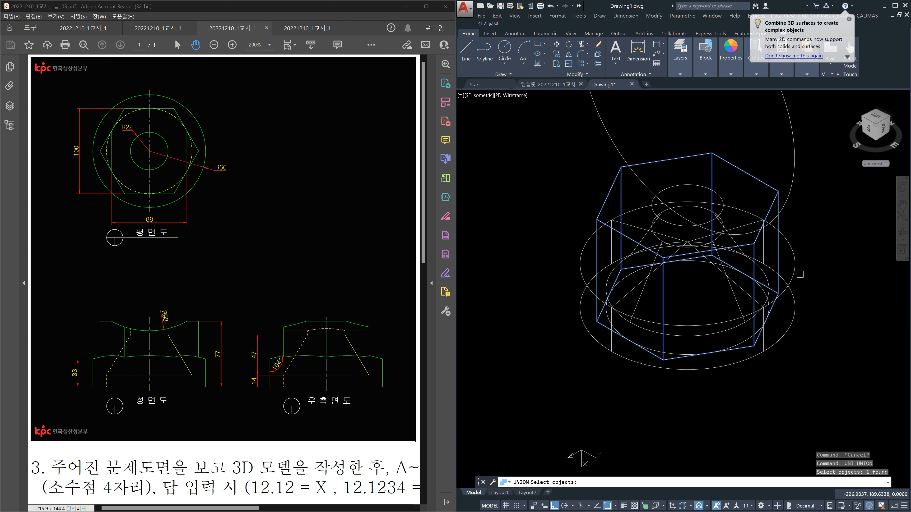
click(797, 272)
key(Return)
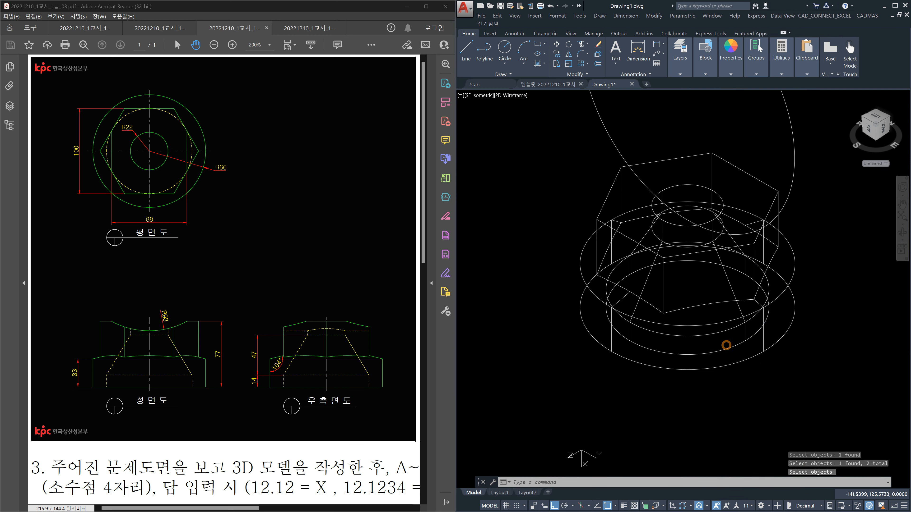
Subtract the revolved tapered cavity solid from the united hexagonal and round body.
click(727, 351)
key(Escape)
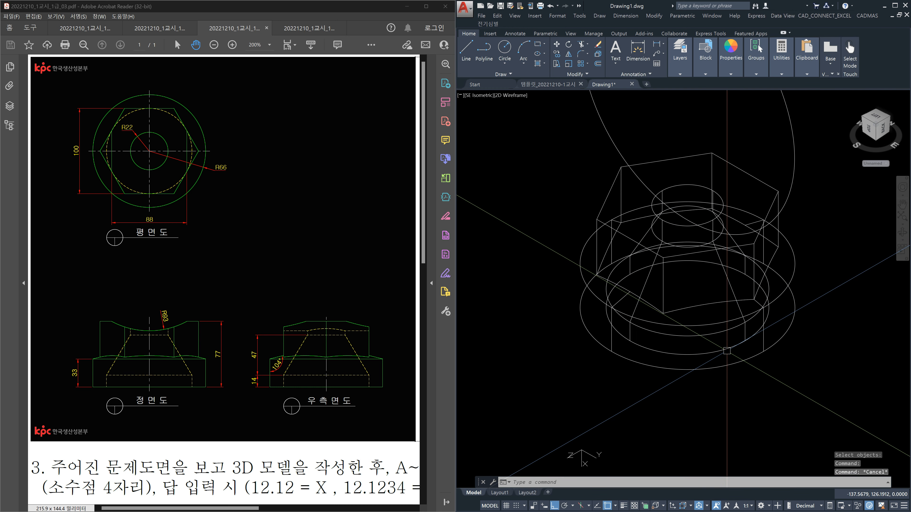
text(SU)
key(Return)
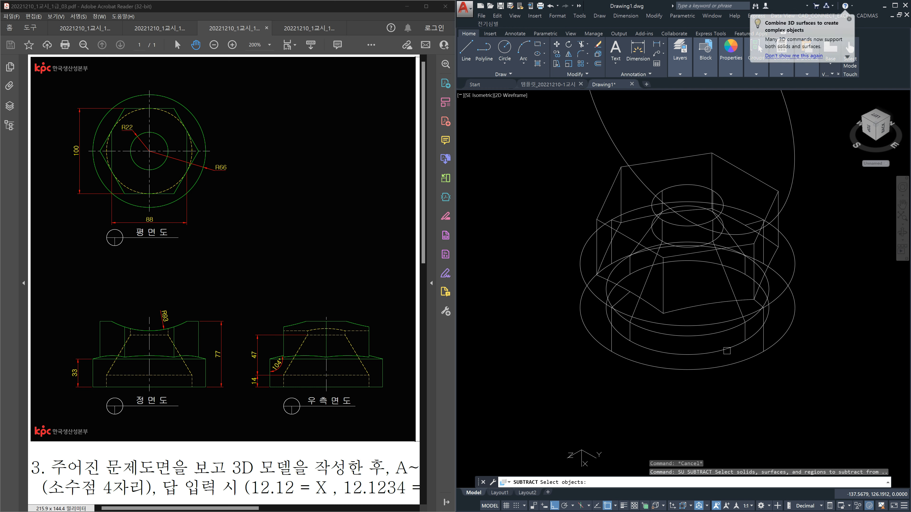
click(728, 365)
key(Return)
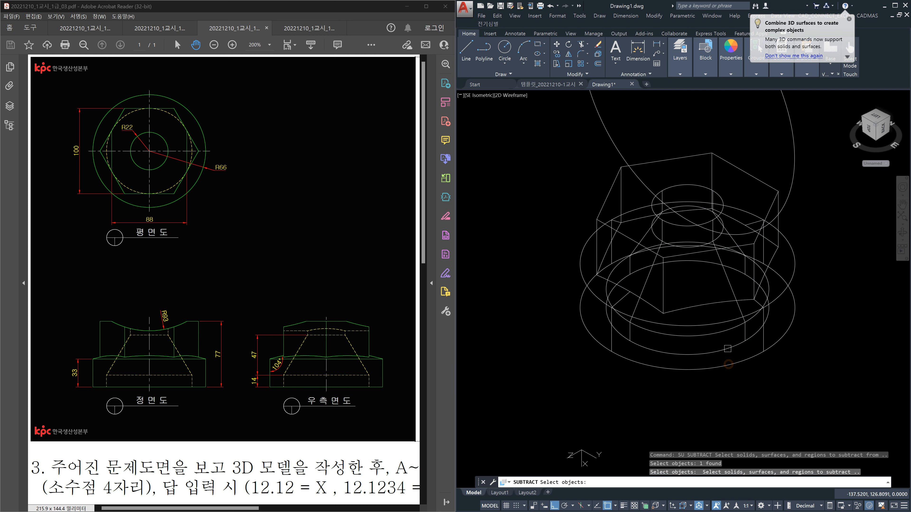
click(728, 349)
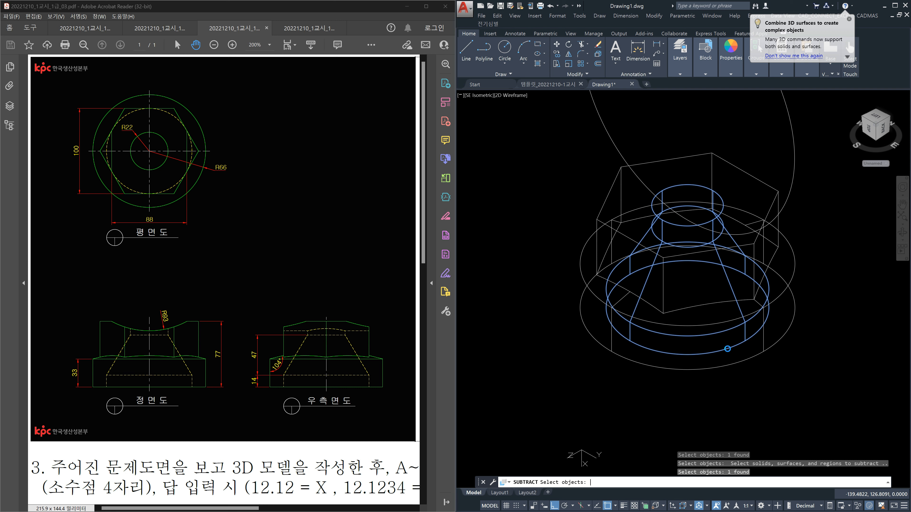
key(Return)
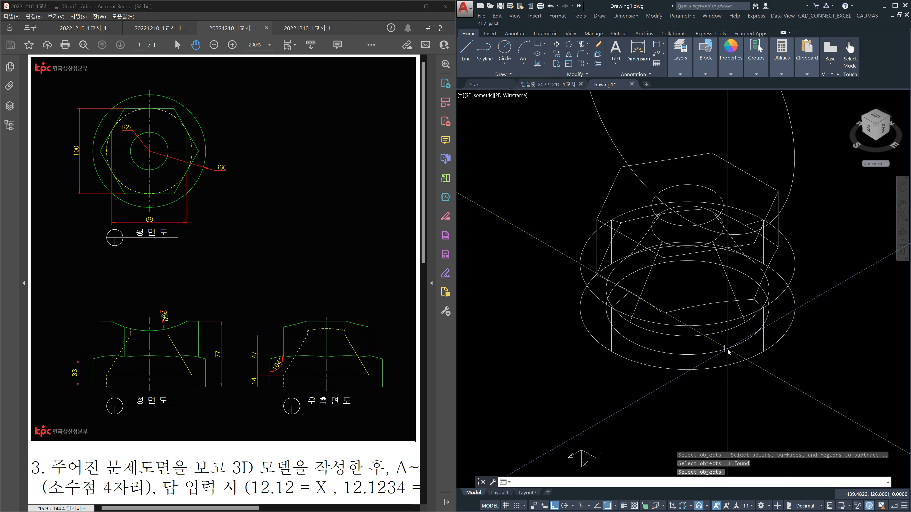
Extrude the radius 93 circle horizontally to one side into a cylinder reaching well beyond the part.
scroll(728, 322, down, 4)
text(ex)
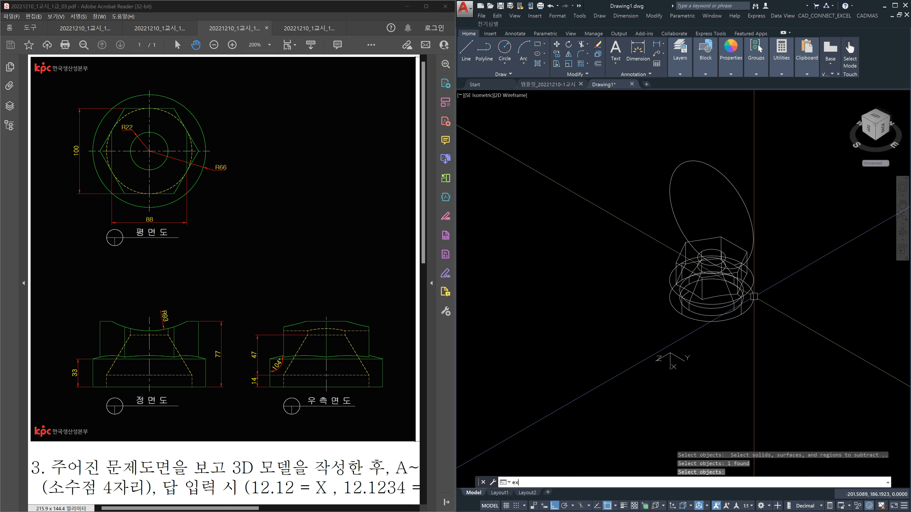
text(t)
key(Return)
click(752, 236)
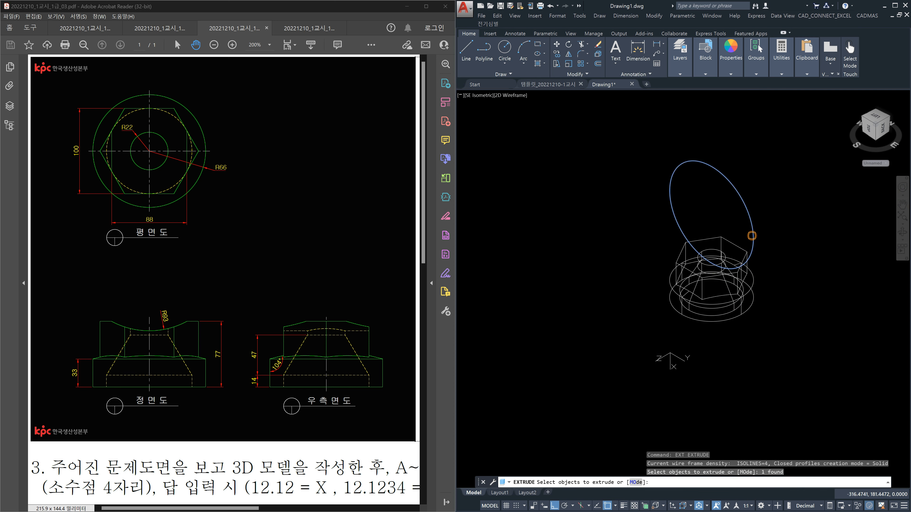
key(Return)
middle_drag(815, 201, 780, 220)
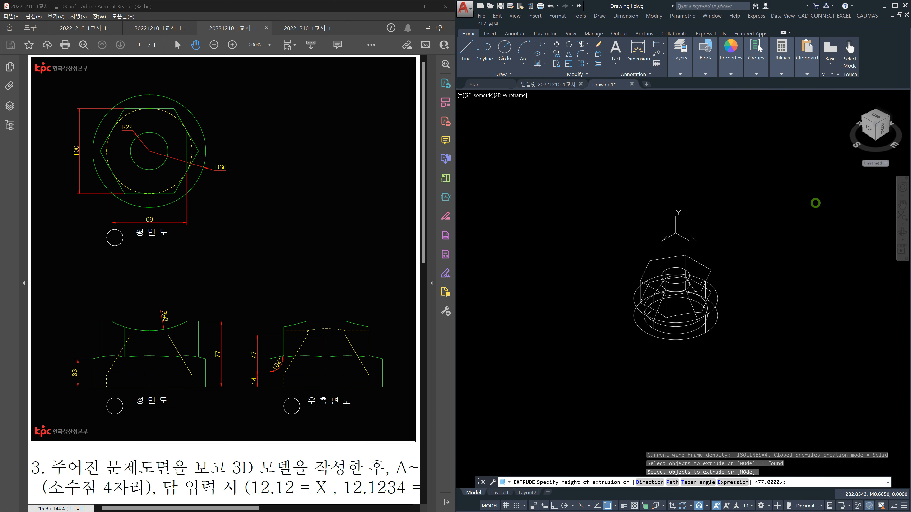
click(830, 203)
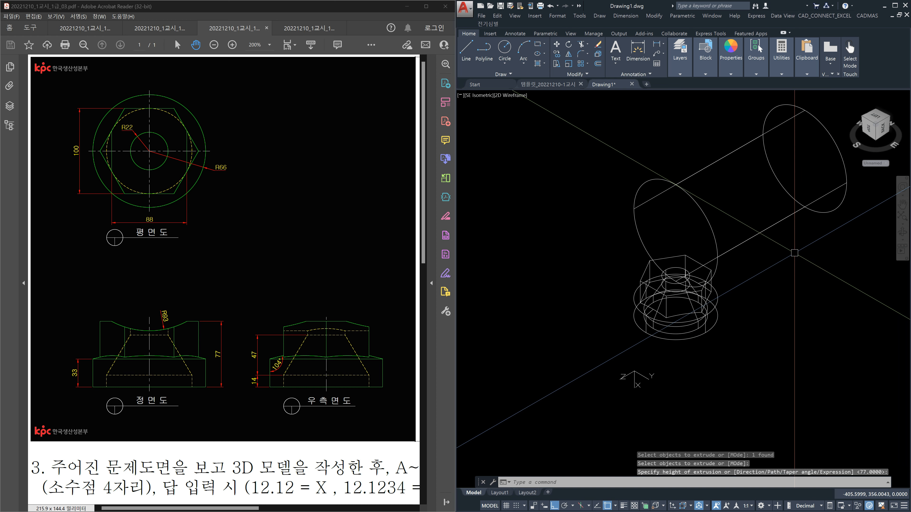
Move the radius 93 cylinder about 175 along its own axis so it passes completely across the part.
text(m)
key(space)
click(792, 257)
click(764, 213)
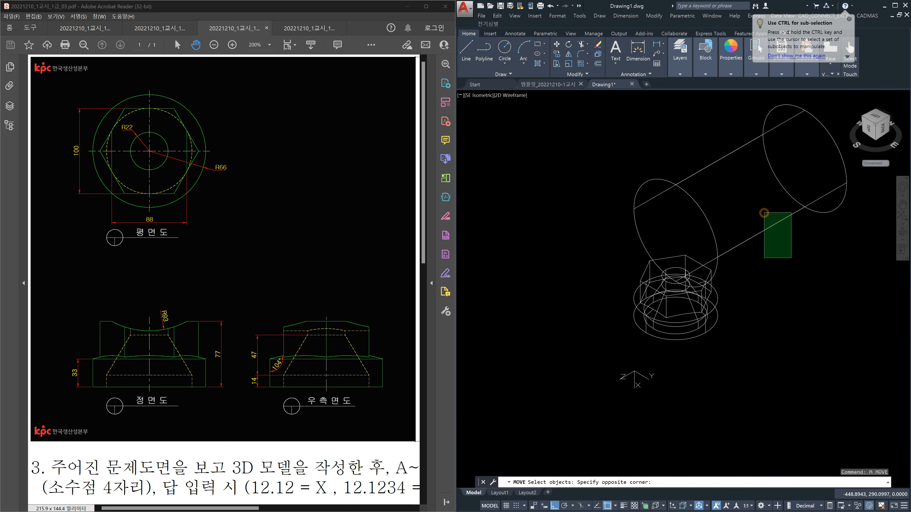
key(space)
click(812, 285)
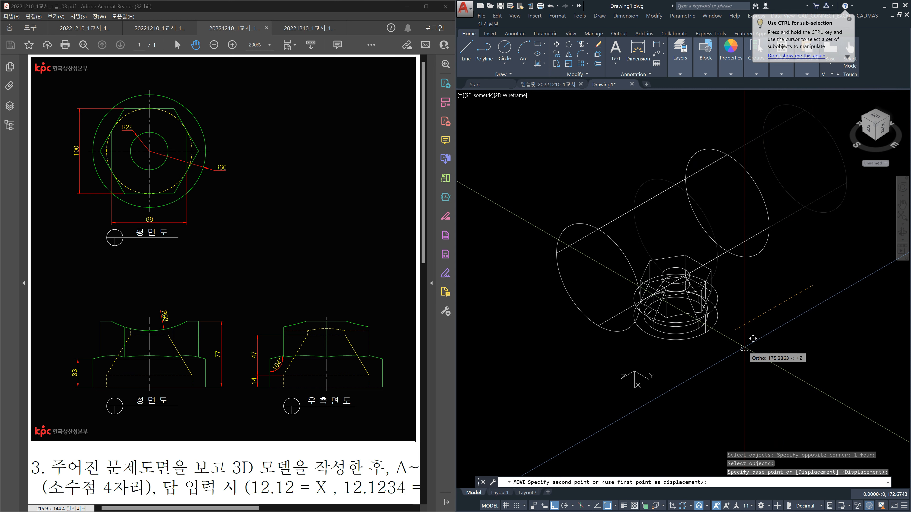
click(742, 347)
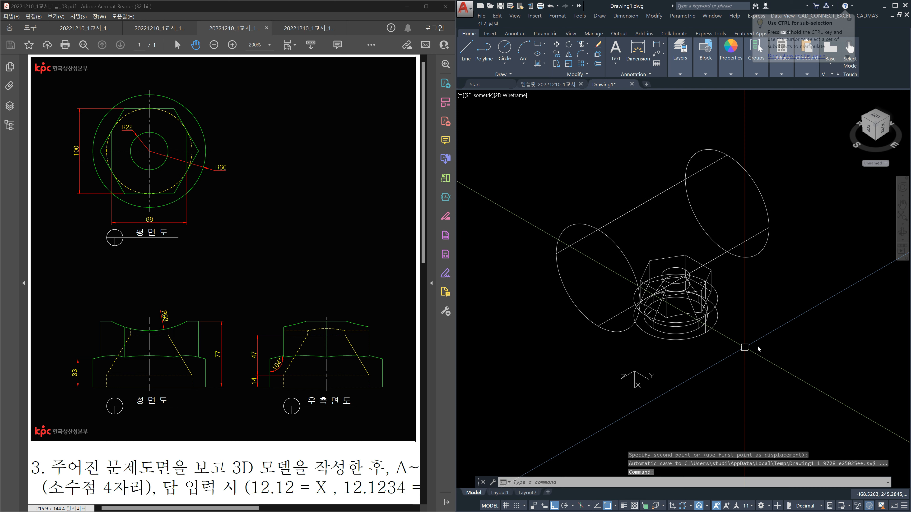
Subtract the radius 93 cylinder from the main body to cut its curved top.
text(su)
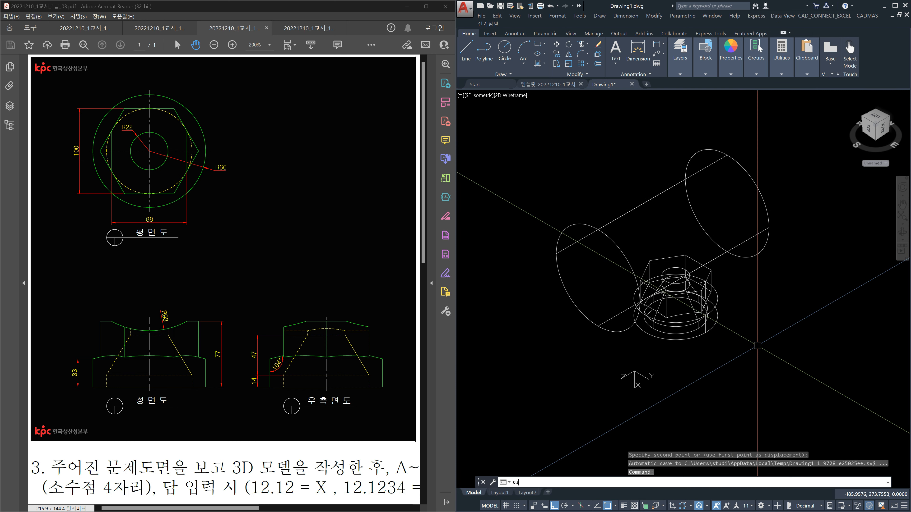
key(Return)
click(712, 316)
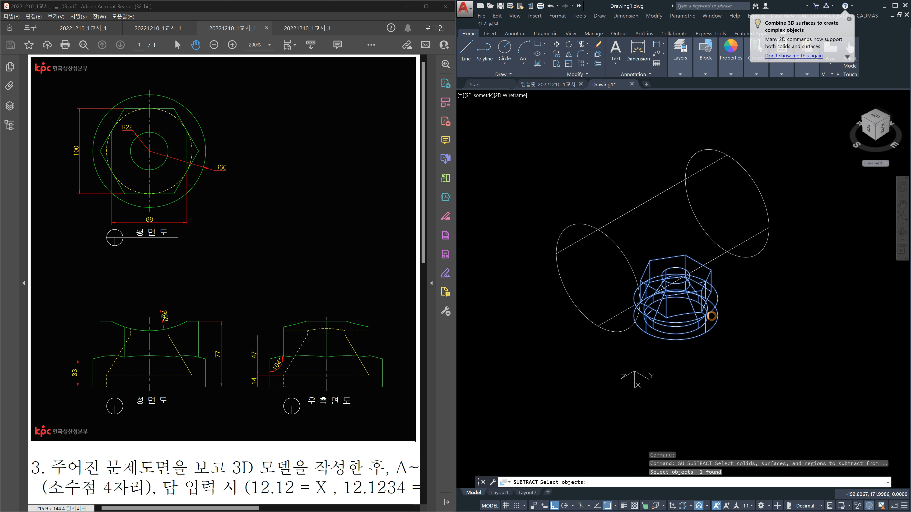
key(Return)
click(747, 263)
key(Return)
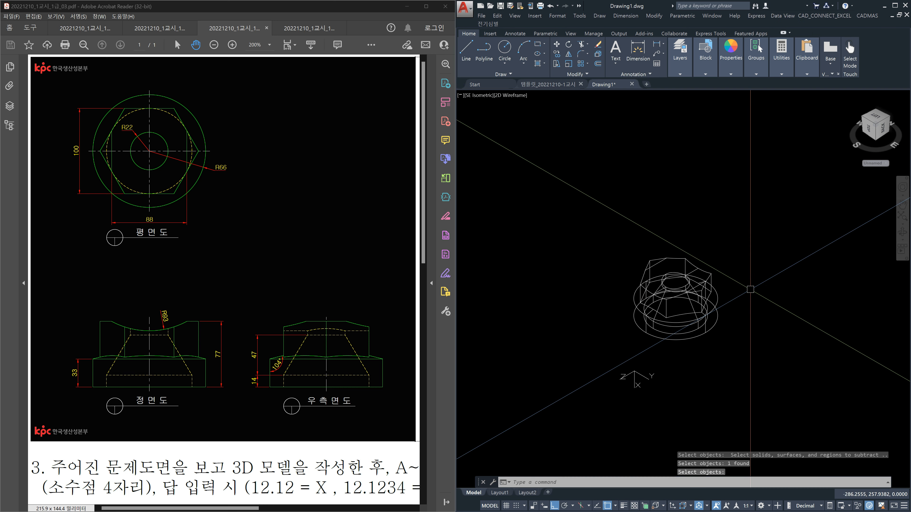
Display the finished part in the Conceptual visual style and orbit it slightly to inspect the top cut and hole.
scroll(676, 285, up, 2)
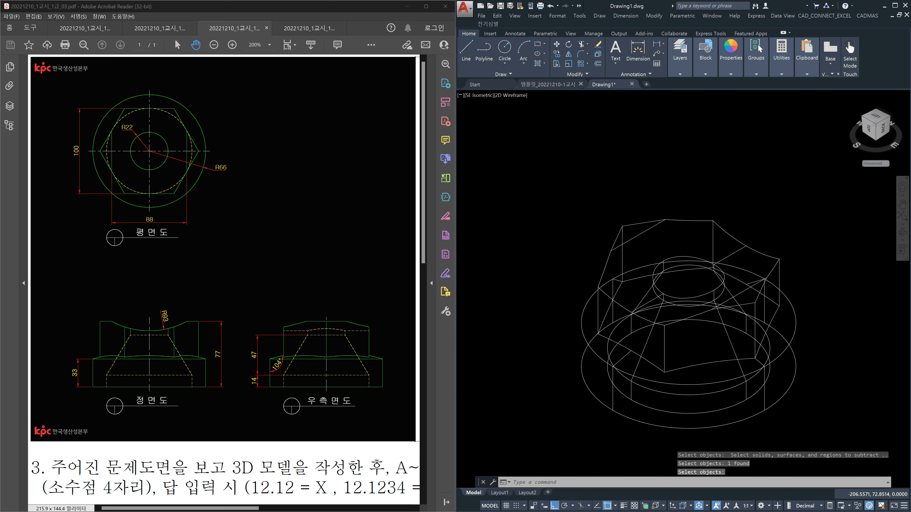
text(vs)
key(Return)
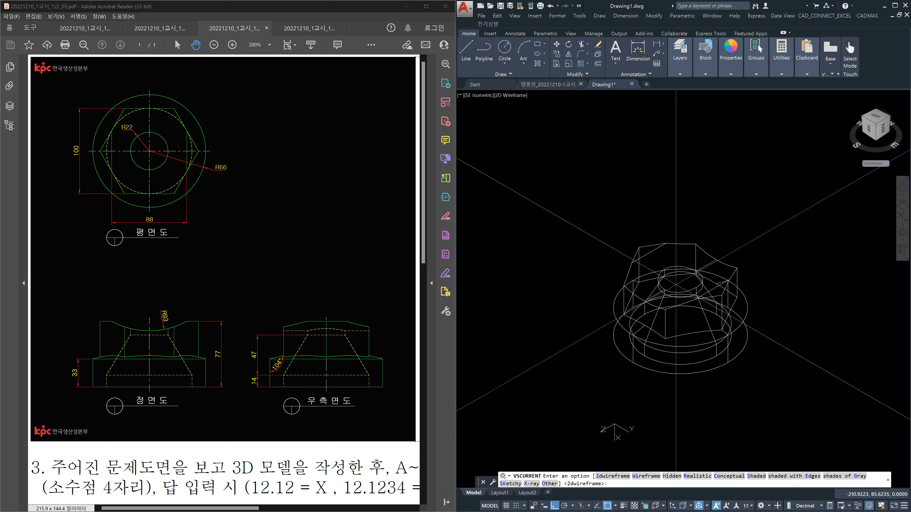
text(c)
key(Return)
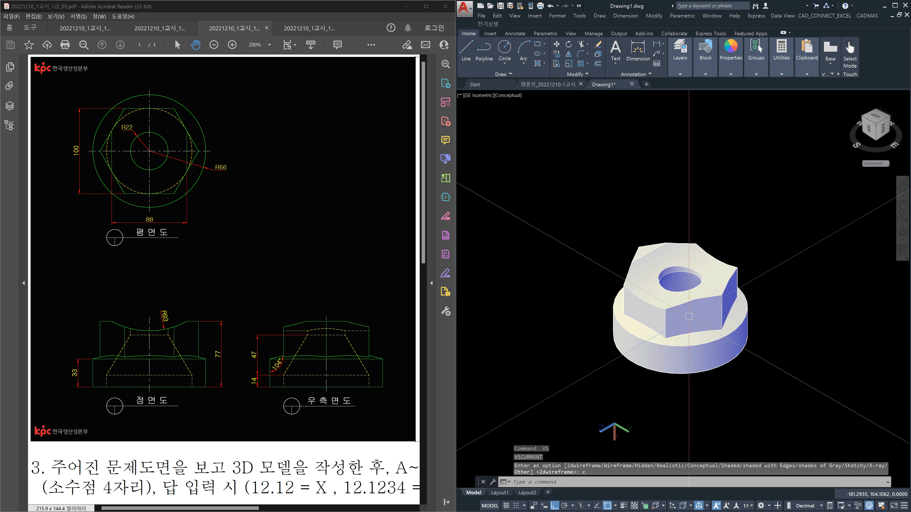
mouse_move(664, 328)
shift+middle_down()
mouse_move(672, 190)
mouse_move(685, 371)
mouse_move(600, 358)
mouse_move(657, 327)
mouse_move(666, 346)
shift+middle_up()
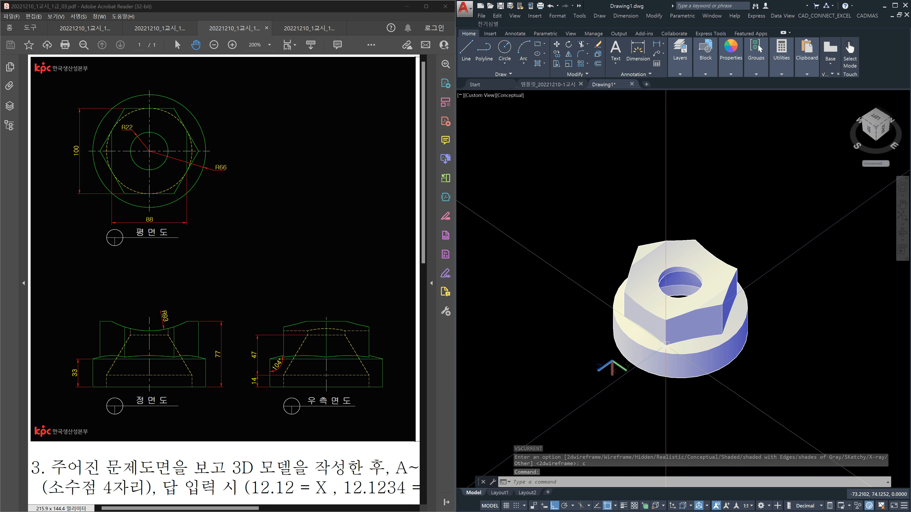
Switch the model display from shaded to the 2D Wireframe visual style.
text(vs)
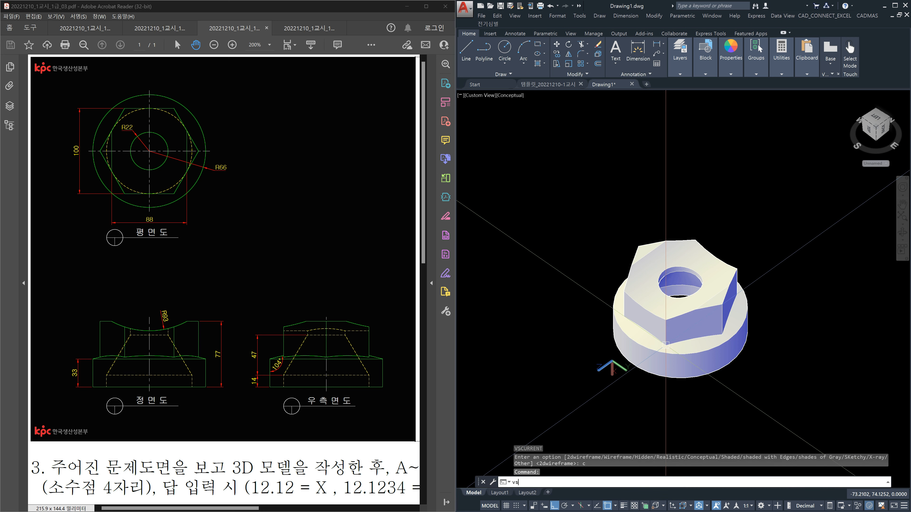
key(Return)
text(2)
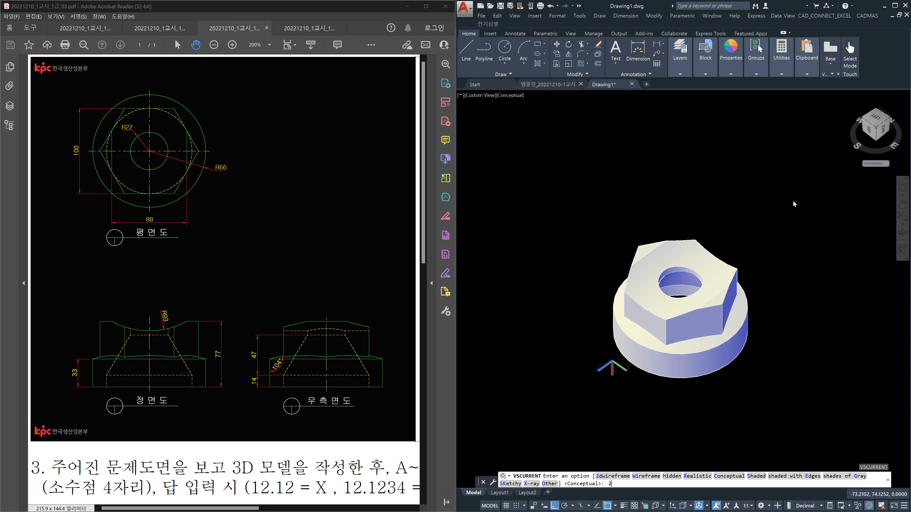
key(Return)
Restore the World coordinate system and set the model to the SE Isometric view.
text(ucs)
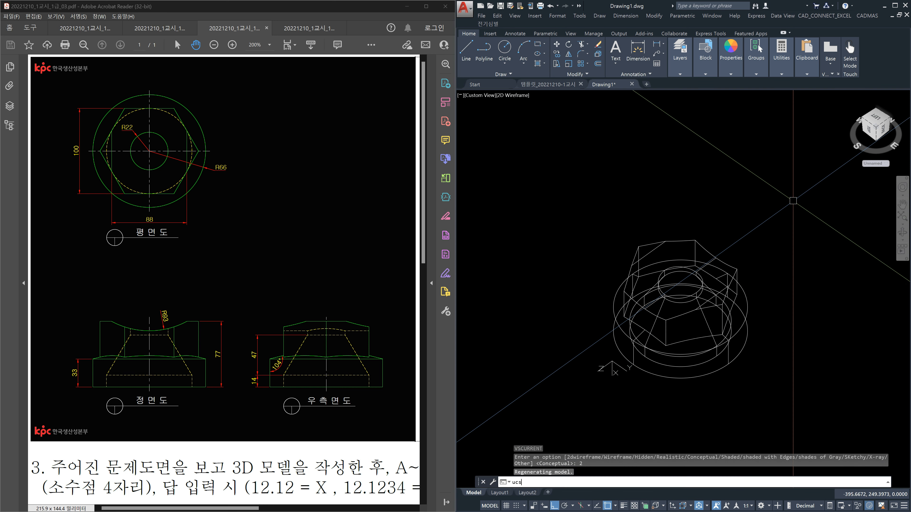
key(Return)
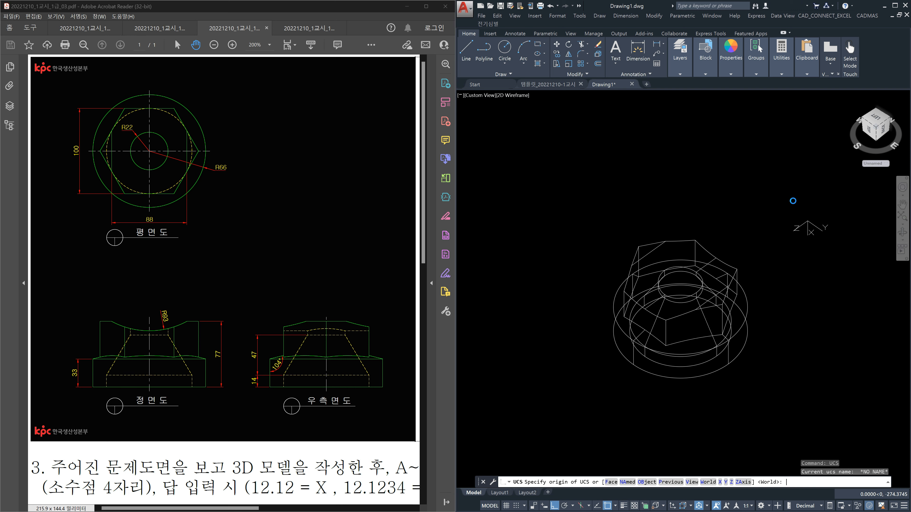
key(Return)
click(876, 127)
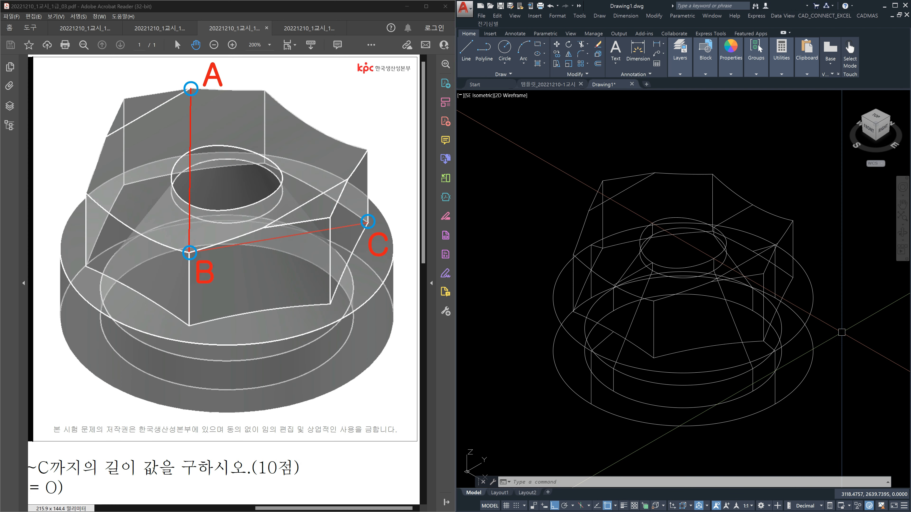
Draw a 3D polyline through points A, B and C, from the rear top corner via the front top corner to the hexagon's lower side corner.
text(3p)
key(Return)
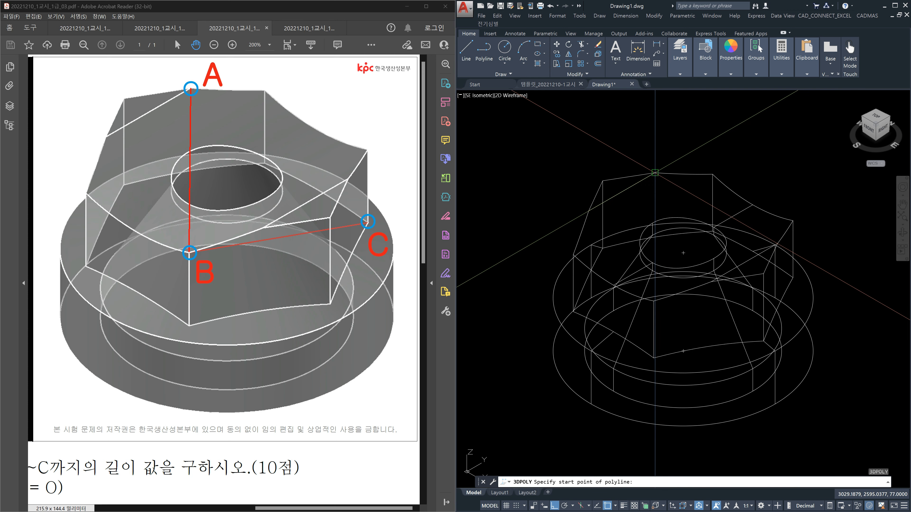
click(655, 172)
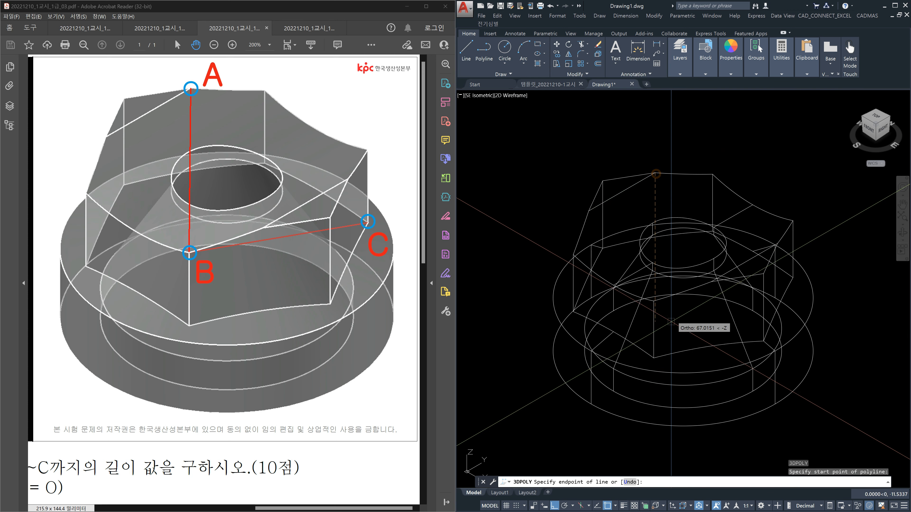
click(655, 304)
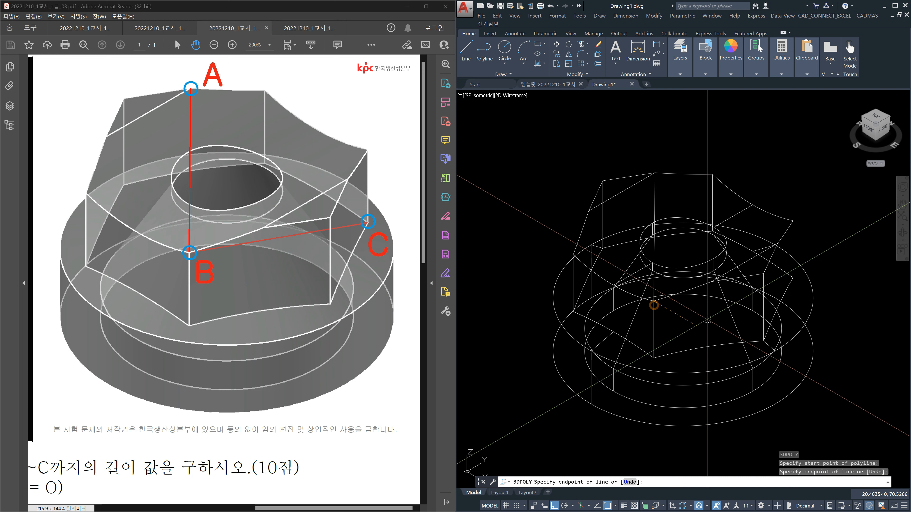
click(794, 276)
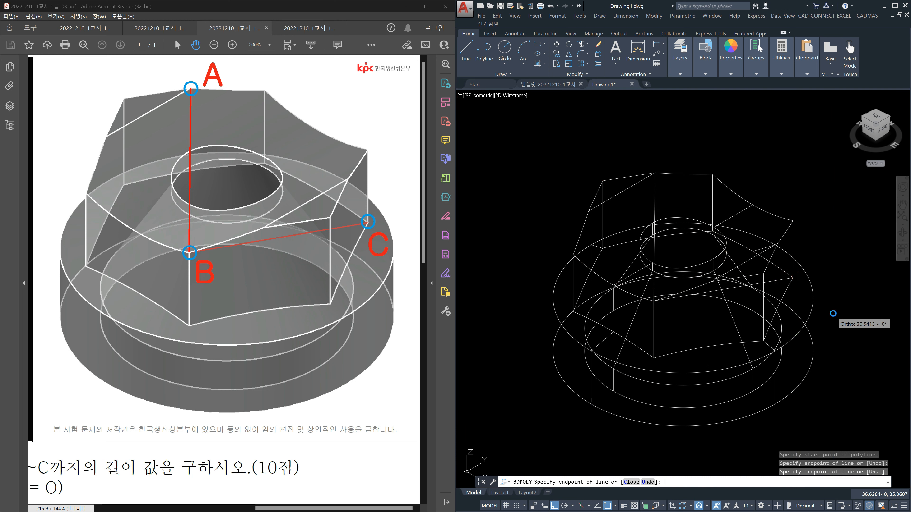
key(Return)
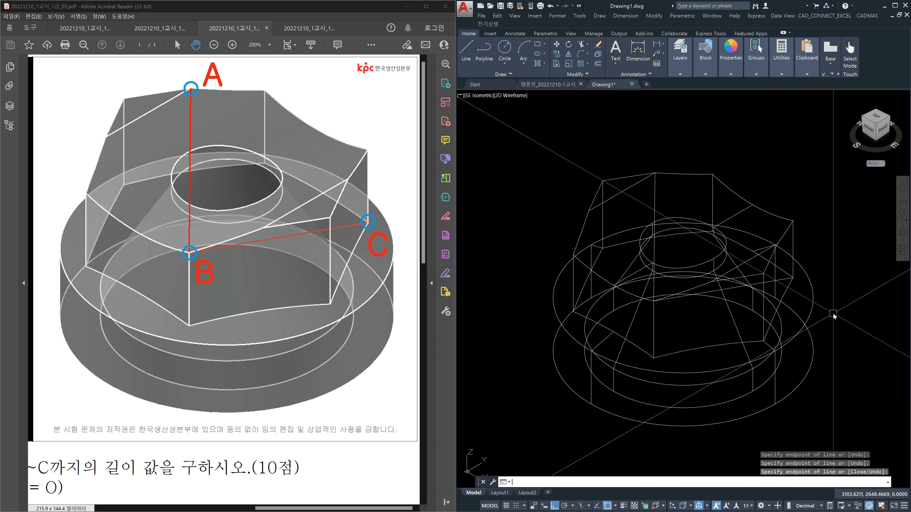
List the properties of the A-B-C 3D polyline to read its total length.
text(li)
key(Return)
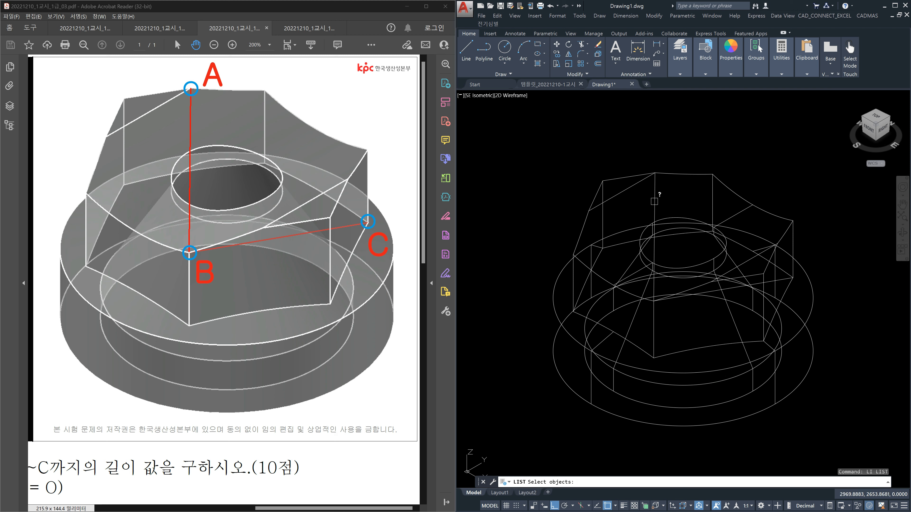
click(655, 202)
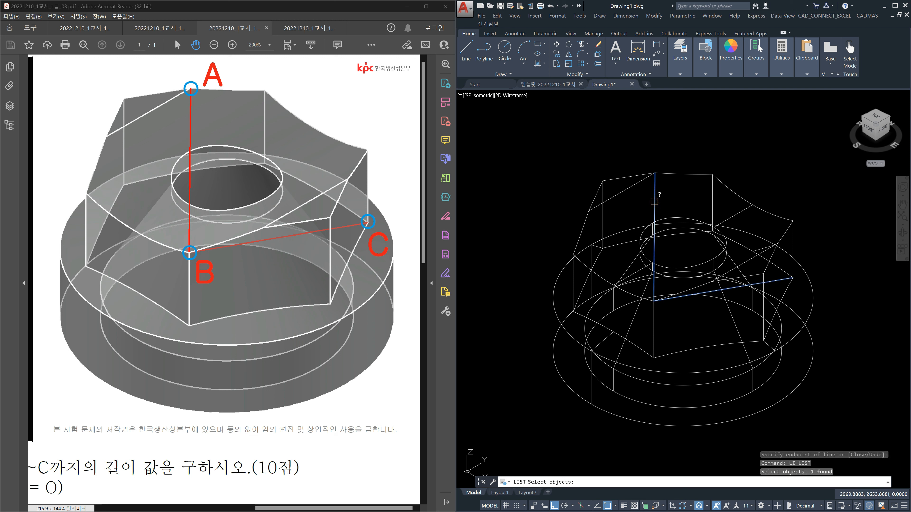
key(Return)
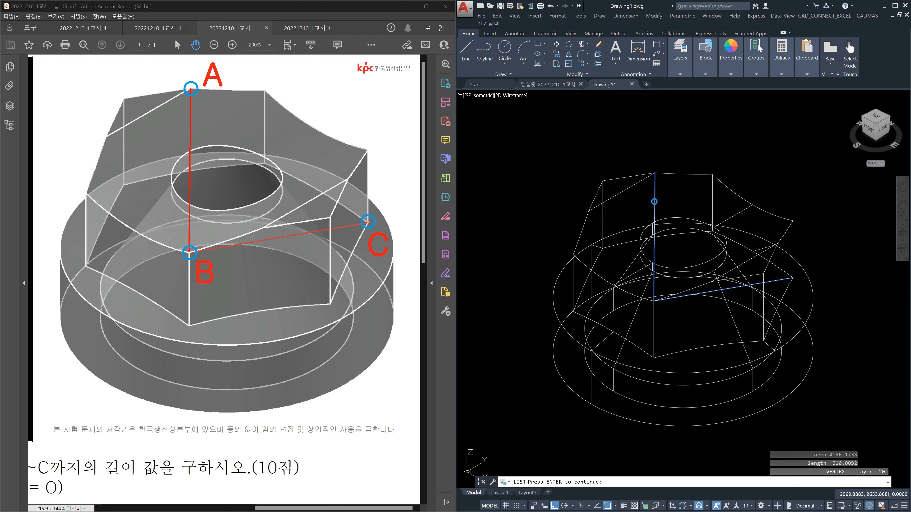
key(Escape)
key(Escape)
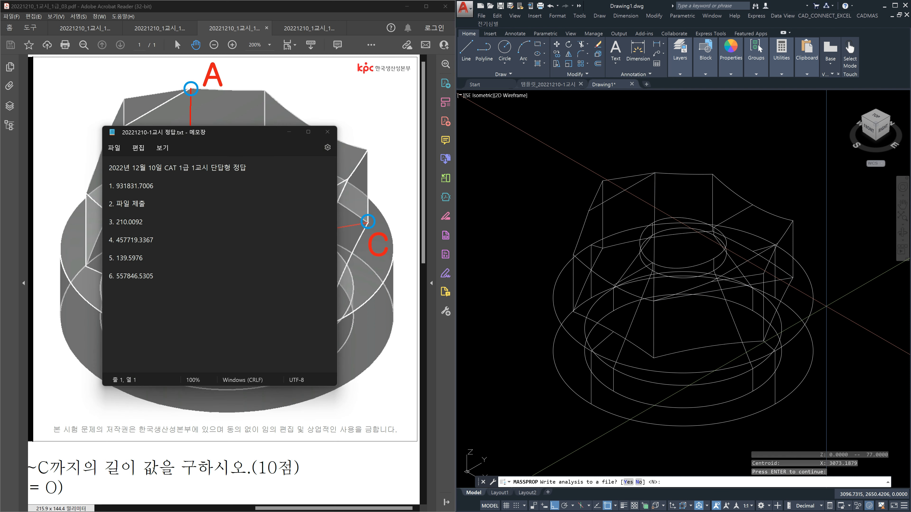
text(li)
key(Return)
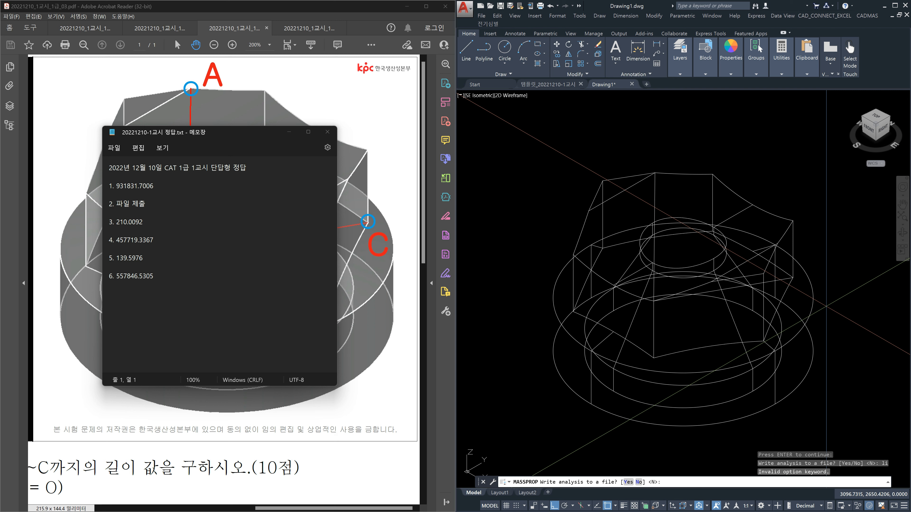
key(Escape)
key(Escape)
List the A-B-C 3D polyline again and compare its length with answer 3 in the answer file.
text(li)
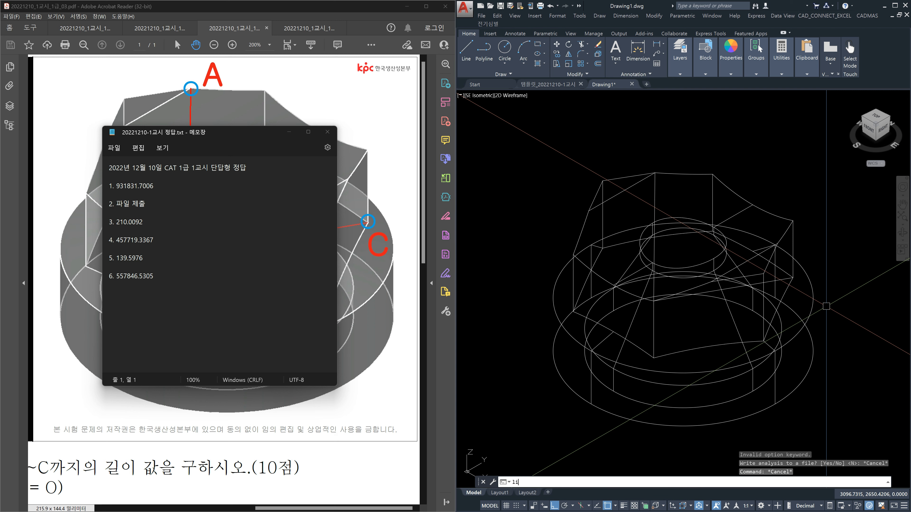
key(Return)
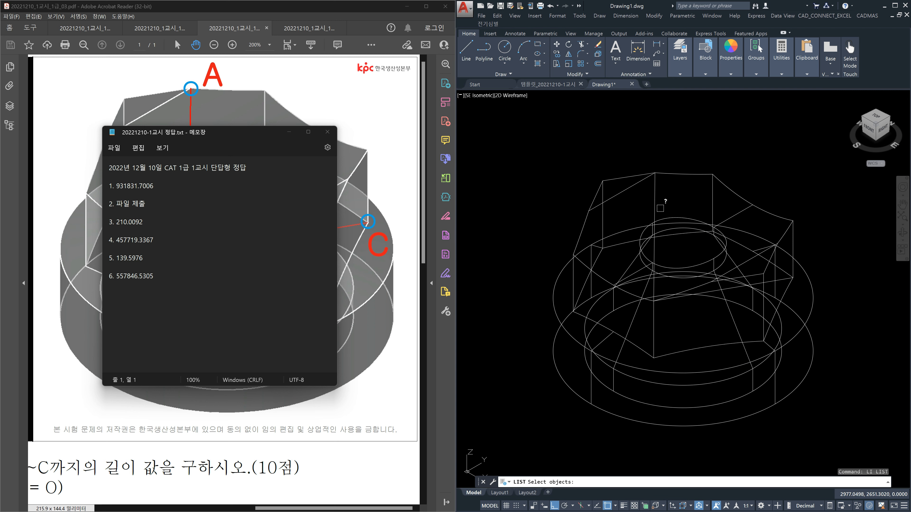
click(654, 204)
key(Return)
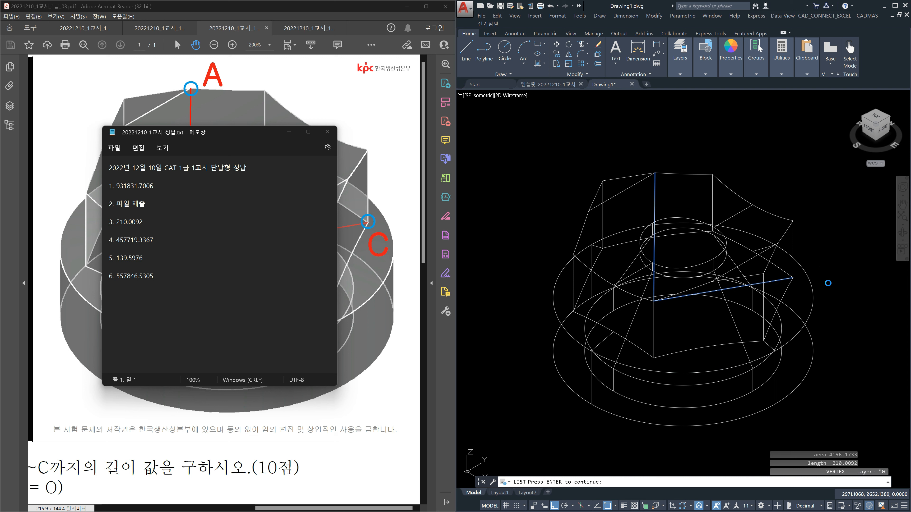
key(Return)
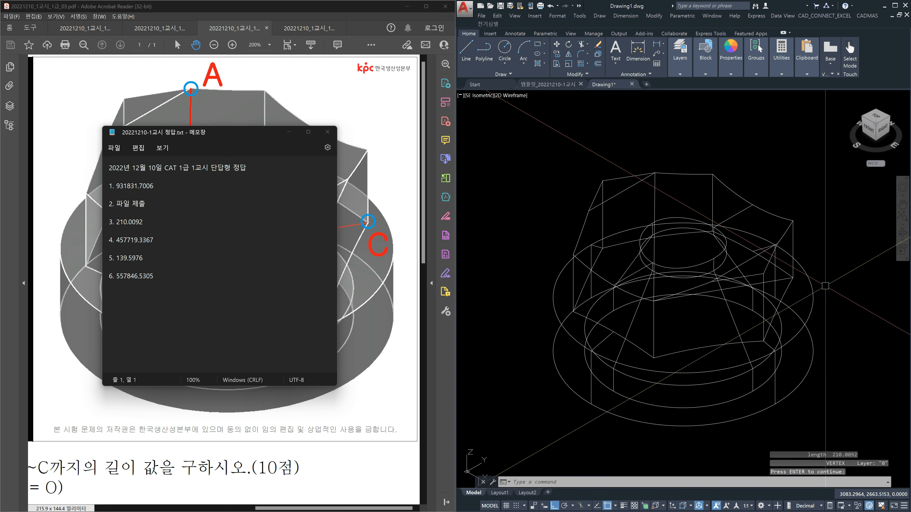
Query the mass properties of the finished solid to read its volume and compare it with the answer file.
text(volu)
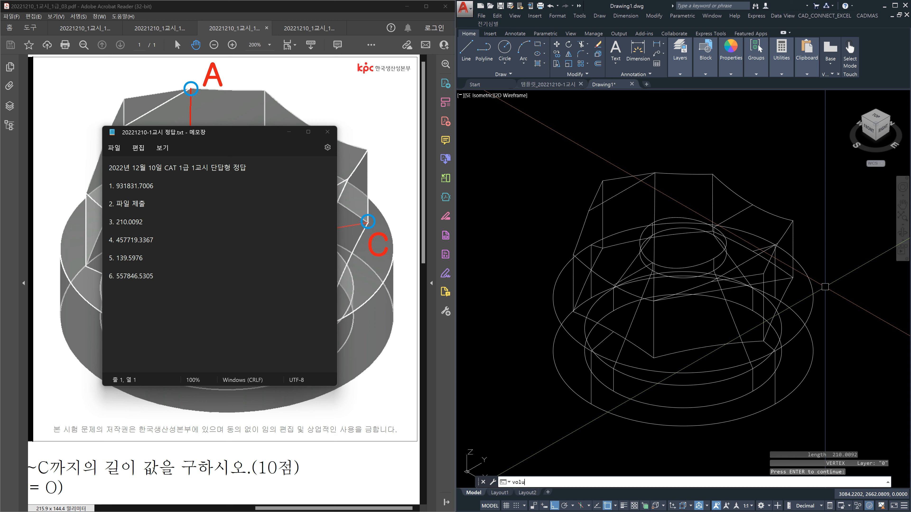
text(me)
key(Return)
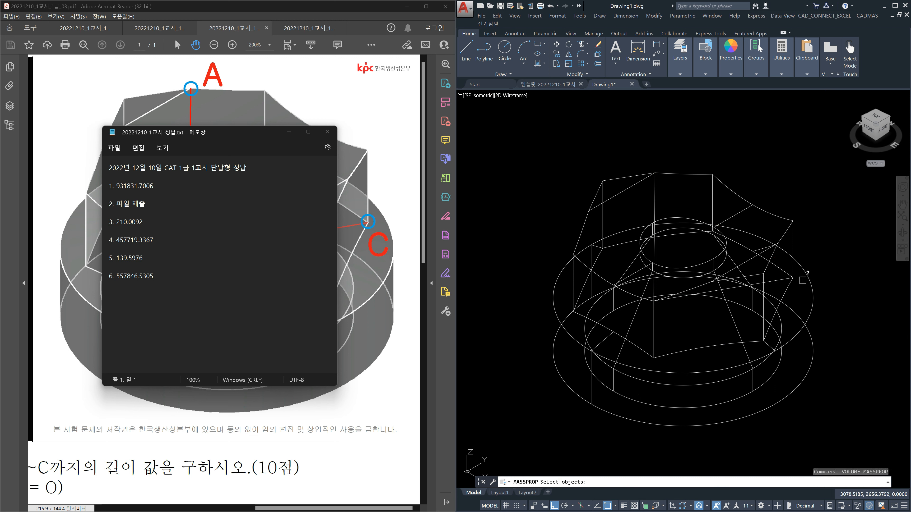
click(784, 239)
key(Return)
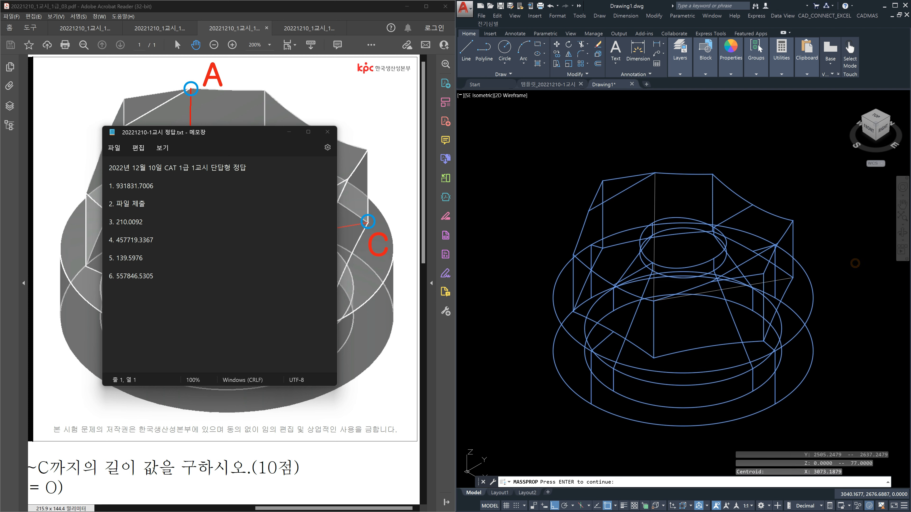
key(Return)
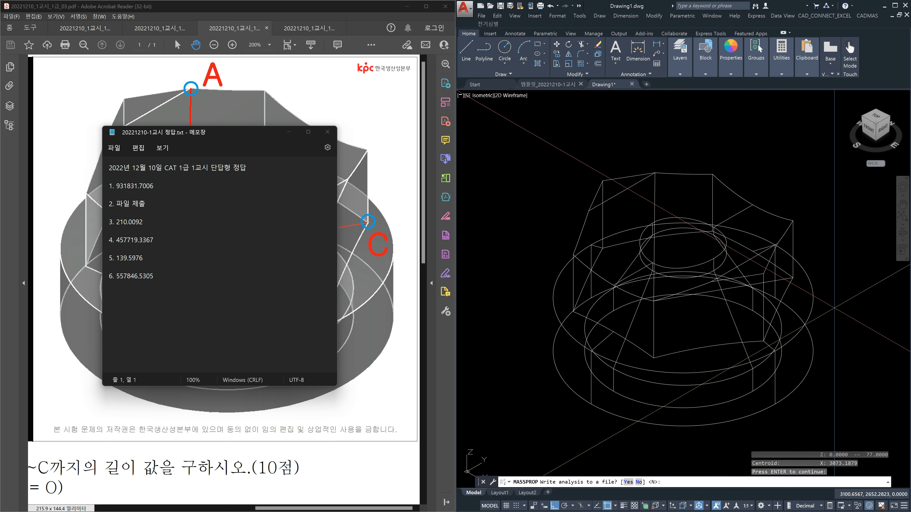